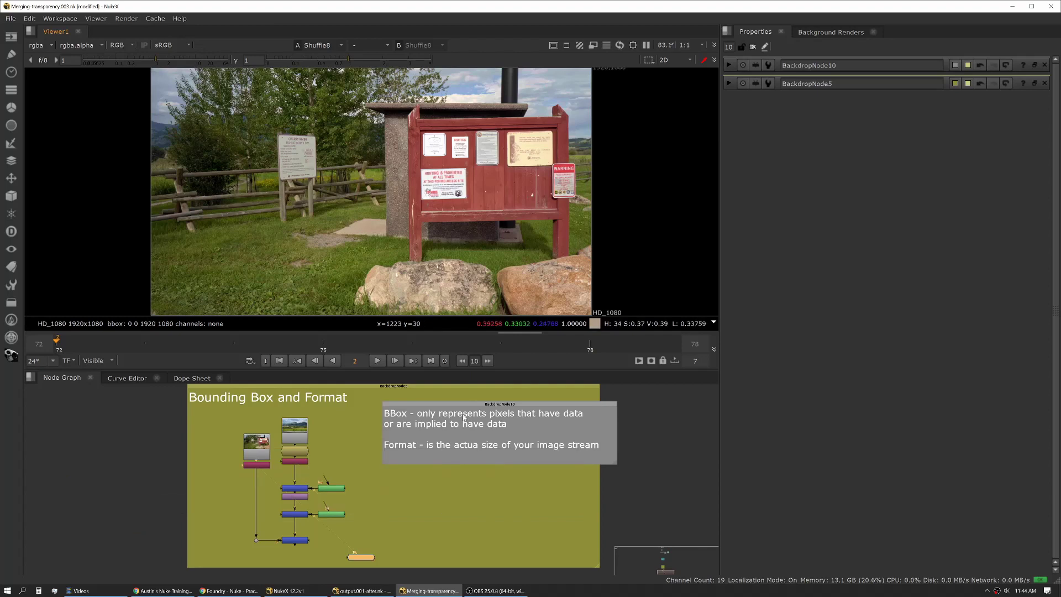
Step: Check the Project Settings full size format and leave it on HD_1080 1920x1080
left_click(665, 484)
key("s")
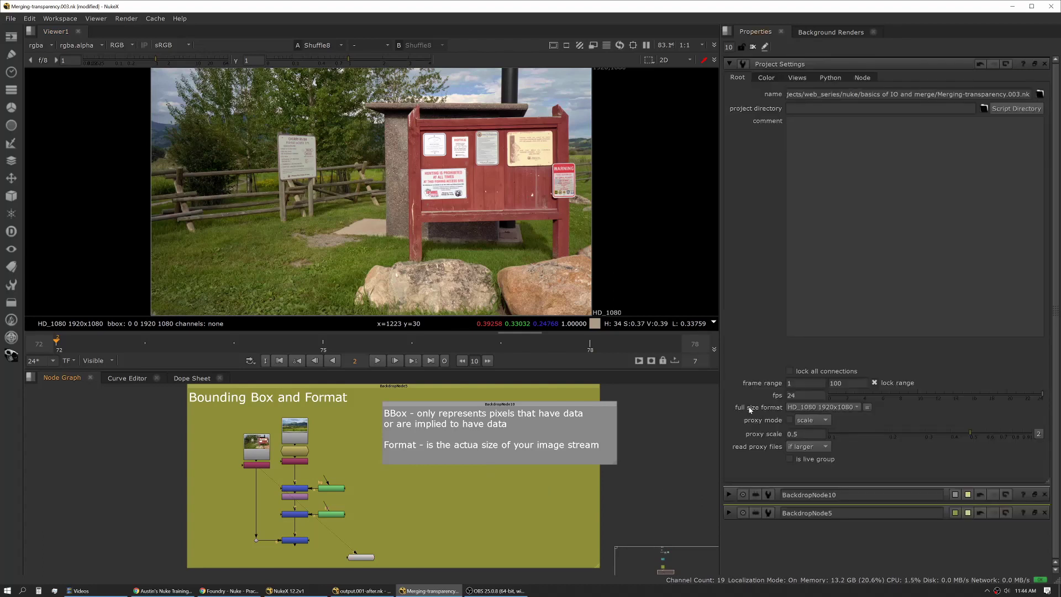
left_click(818, 409)
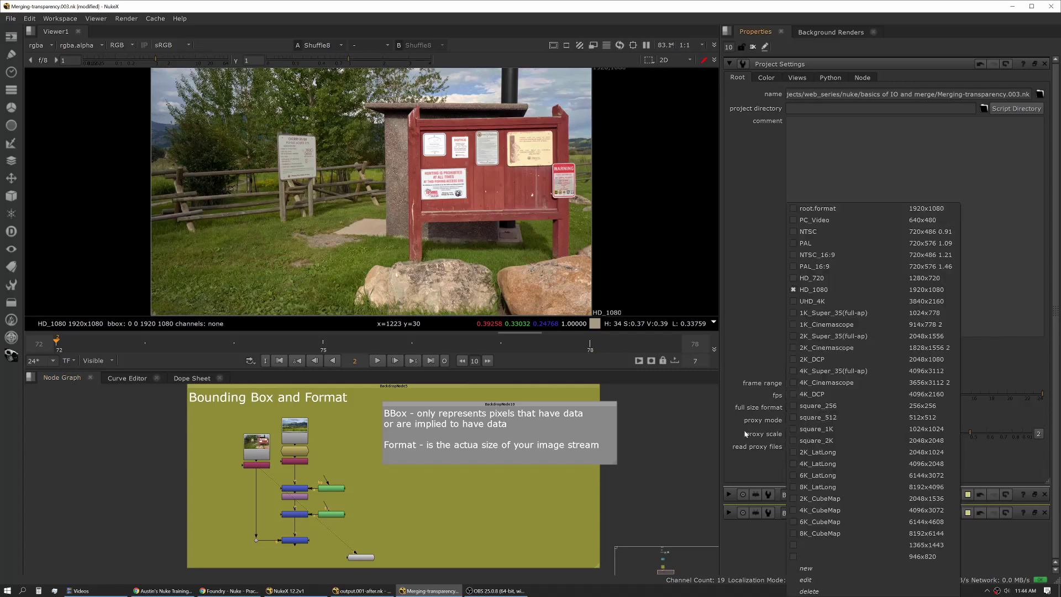
left_click(676, 451)
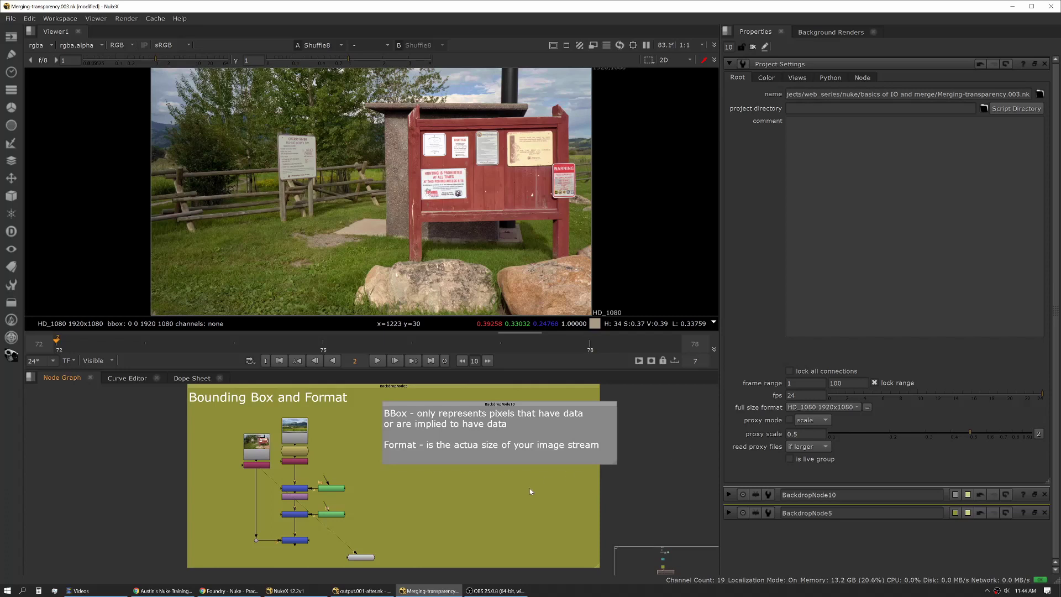
Step: Create a Roto1 node and view its output in the Viewer
key("o")
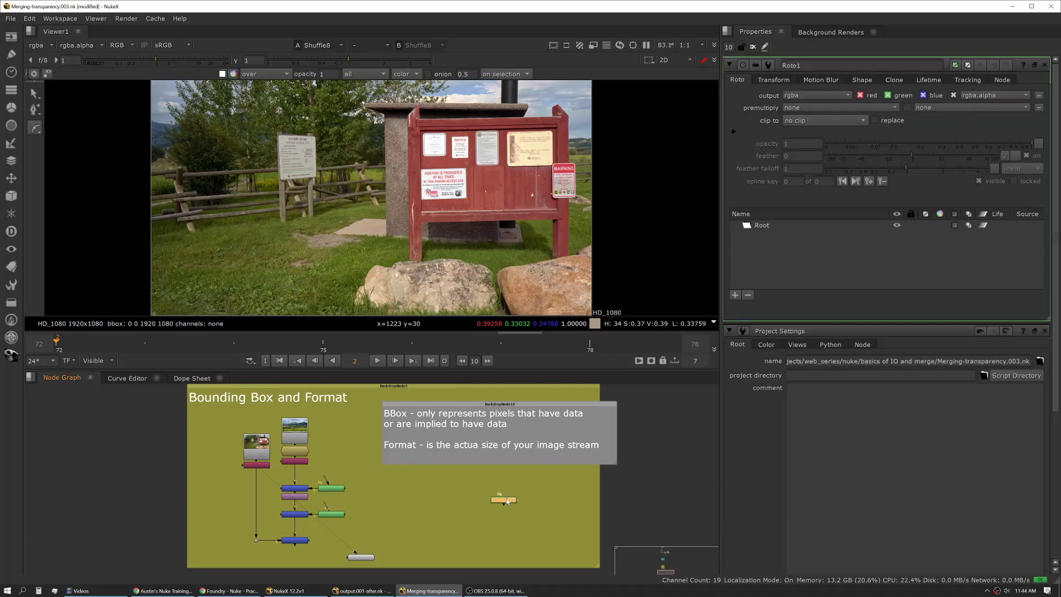
scroll(443, 494, "up", 3)
key("1")
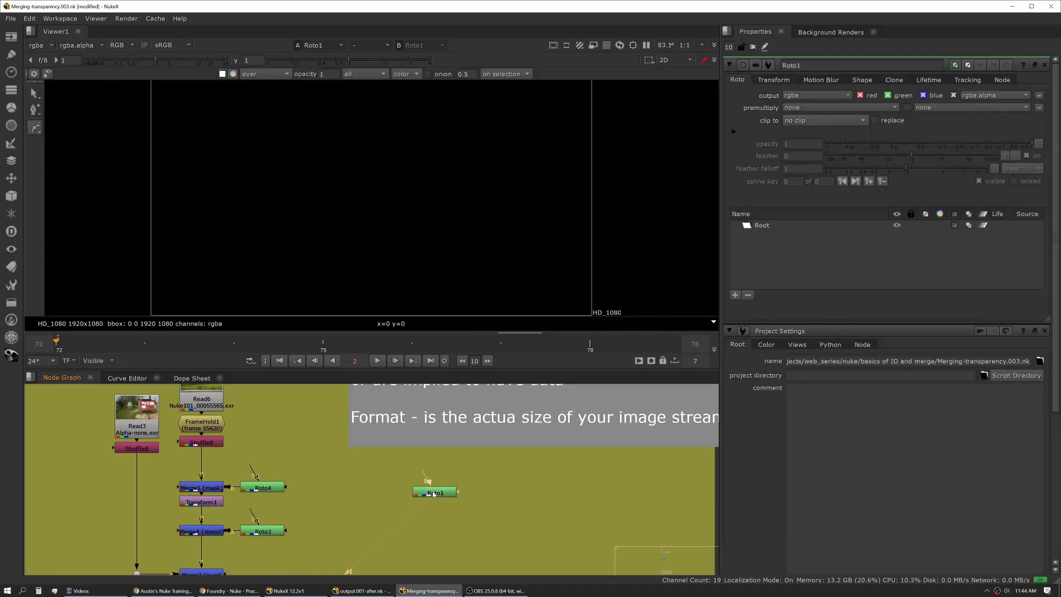
scroll(399, 241, "down", 3)
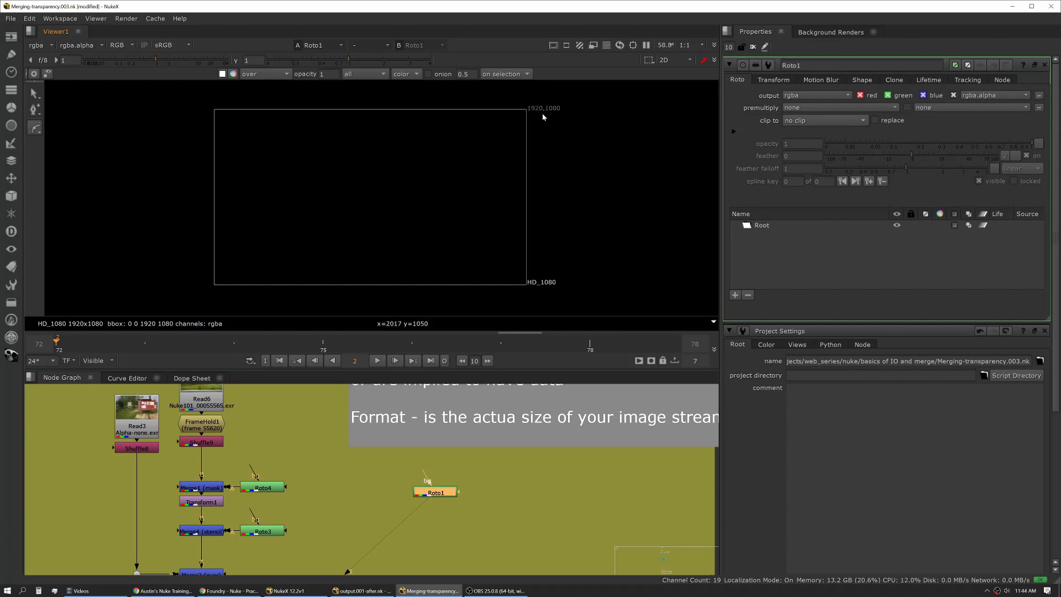
Step: Draw a five-point closed Bezier shape in the middle of the frame
left_click(384, 158)
left_click(326, 195)
left_click(408, 248)
left_click(437, 204)
left_click(418, 175)
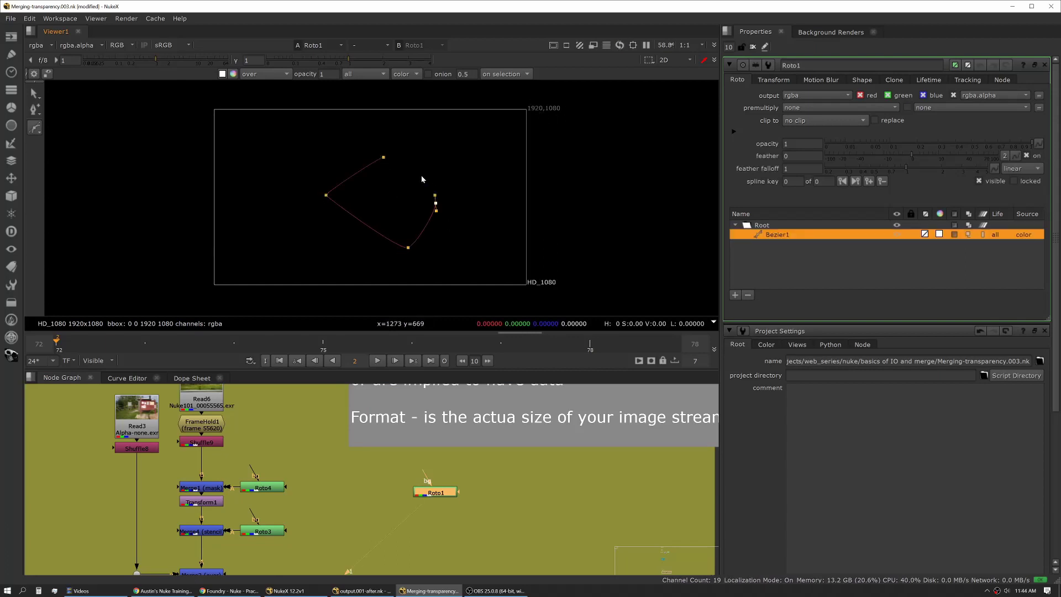
left_click(387, 159)
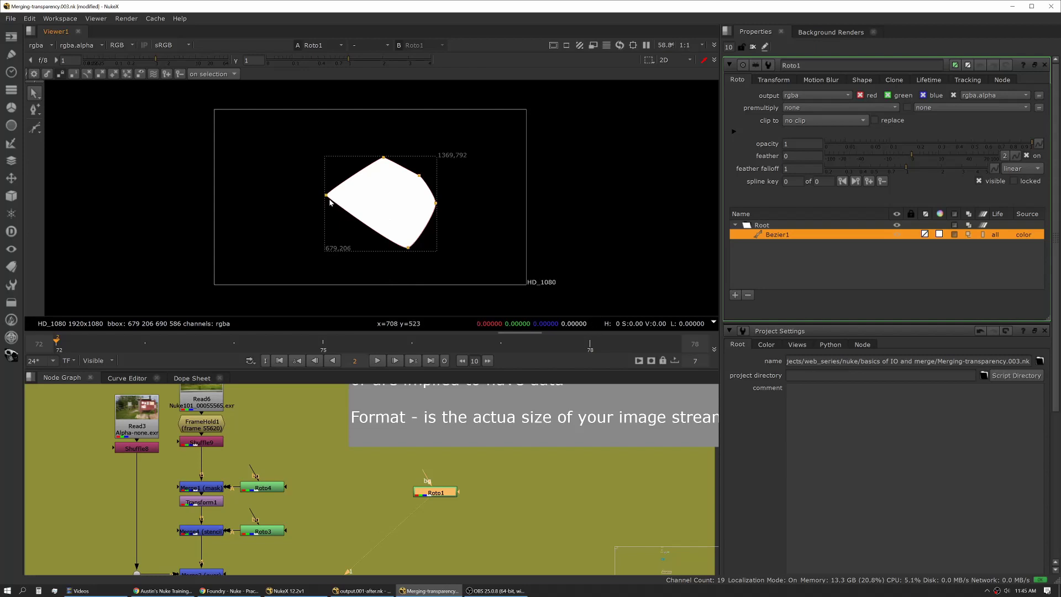
Step: Drag Bezier1's left point outward so Roto1's bounding box starts at 638,206
mouse_move(329, 198)
left_mouse_down()
mouse_move(369, 214)
mouse_move(268, 178)
mouse_move(320, 203)
left_mouse_up()
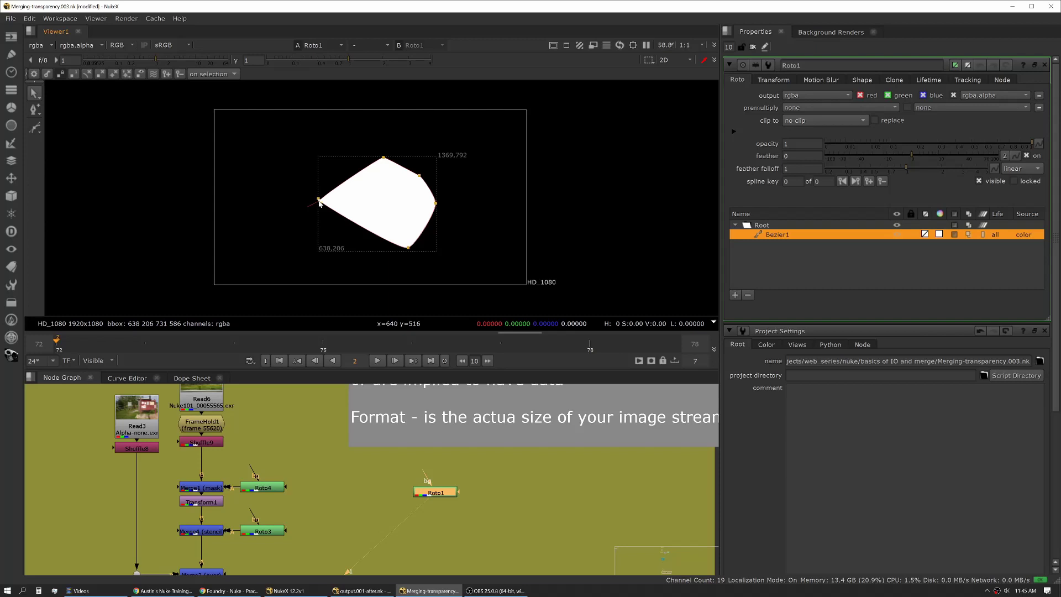
Step: Insert a Crop node below Roto1
key("Tab")
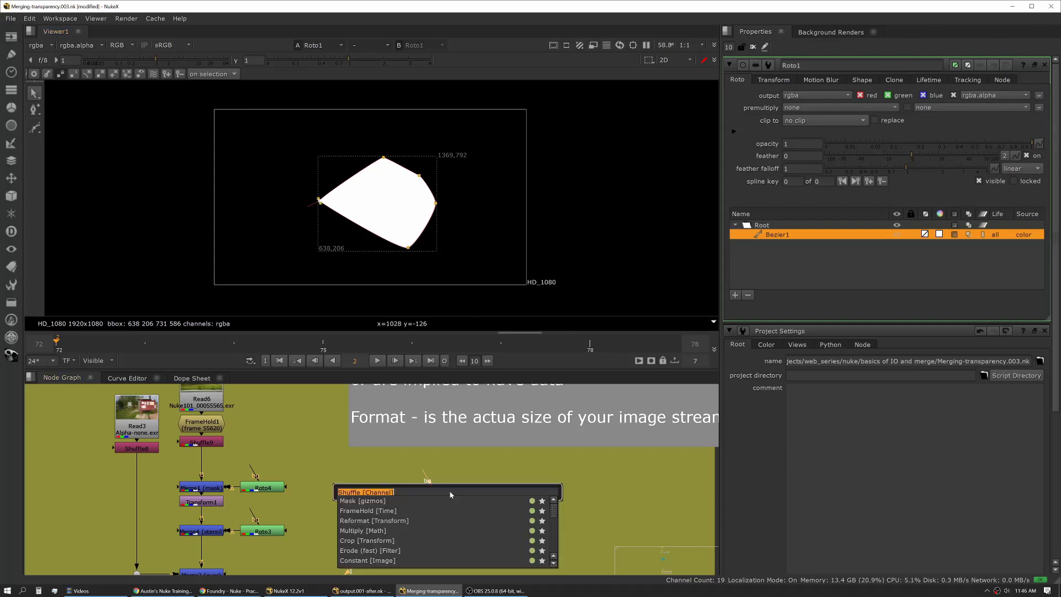
type("crop")
key("Return")
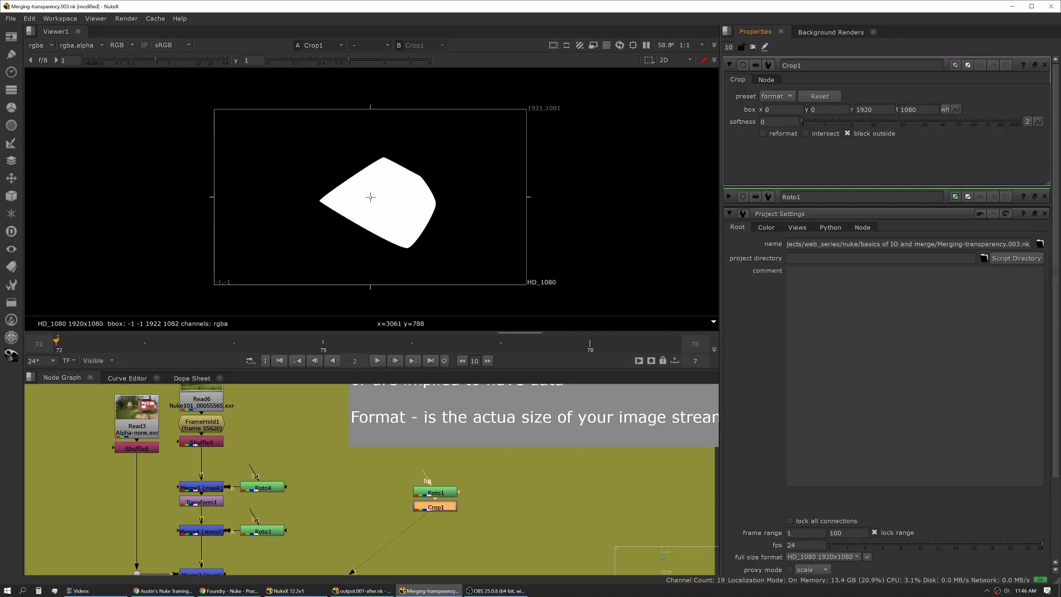
Step: Tighten Crop1's box around the shape to 853, 255, 1254, 706
left_click(730, 214)
left_click_drag(528, 285, 418, 243)
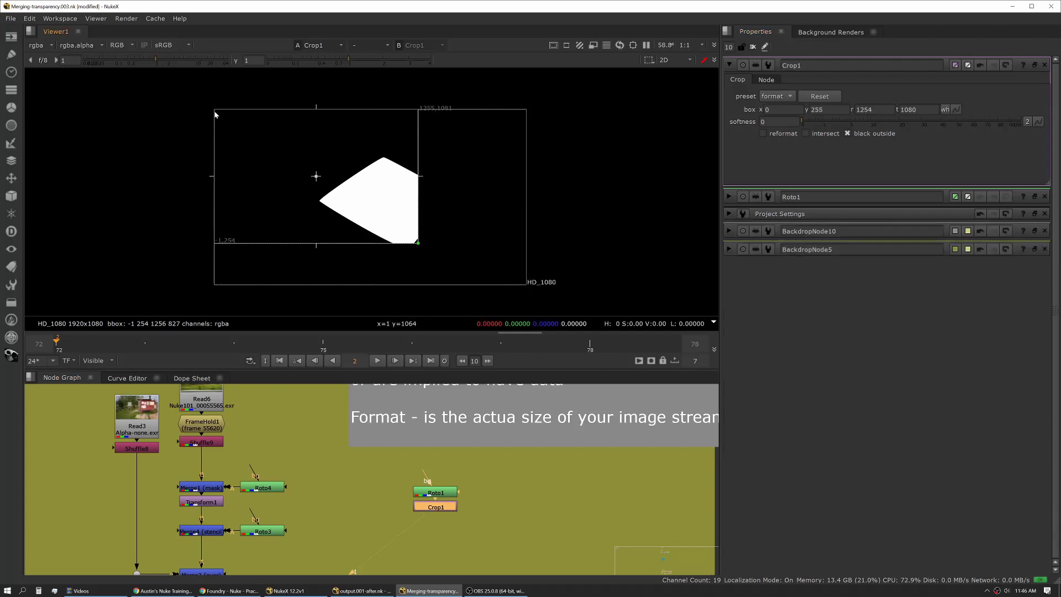
left_click_drag(216, 114, 354, 171)
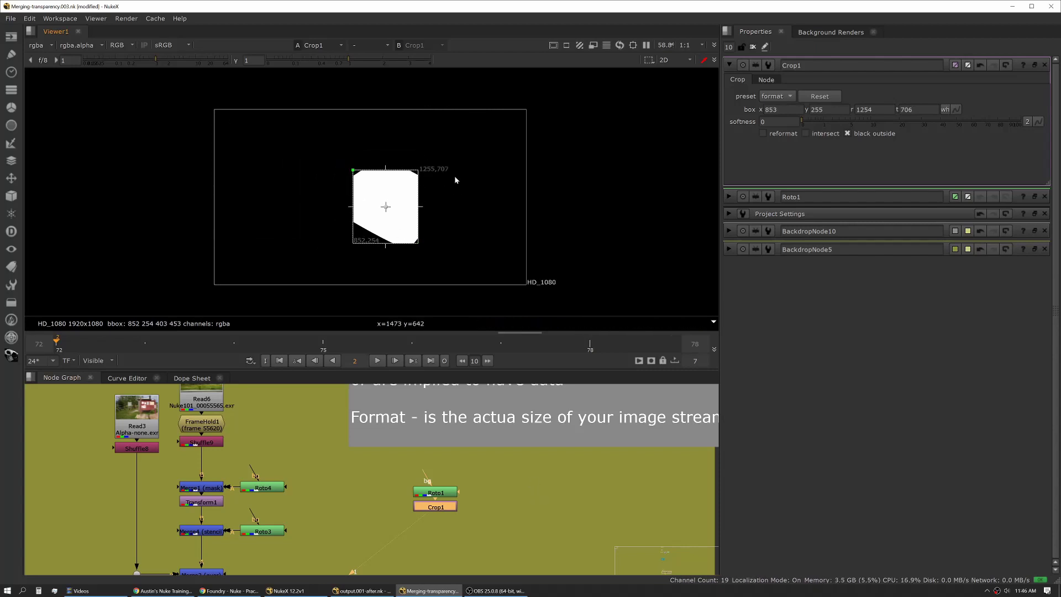
left_click(520, 486)
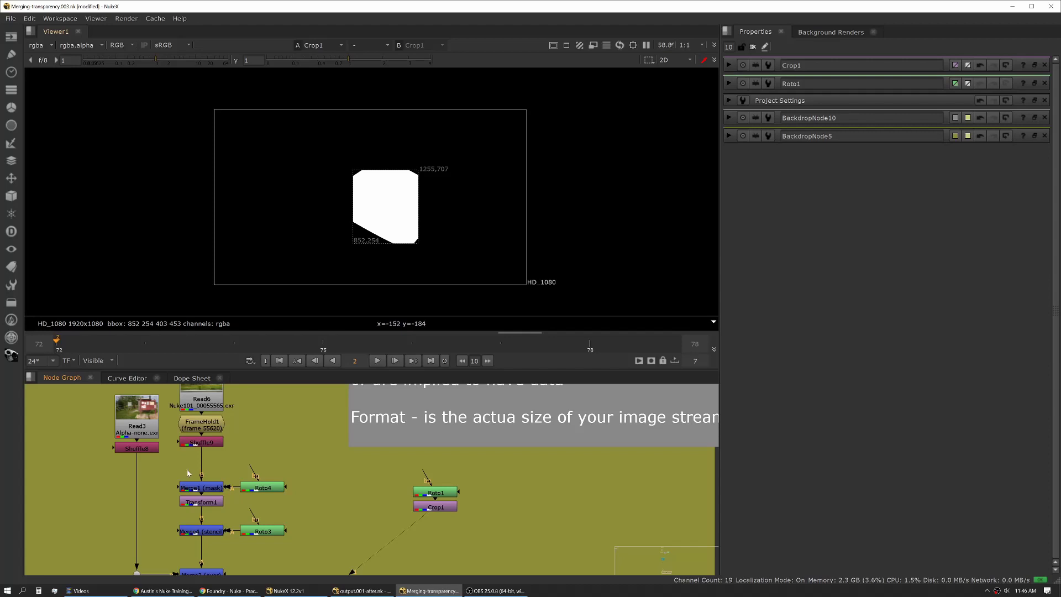
Step: Add Crop2 below Shuffle9 and crop the landscape to the mountain at 442, 483, 1244, 927
middle_click_drag(228, 419, 340, 471)
key("1")
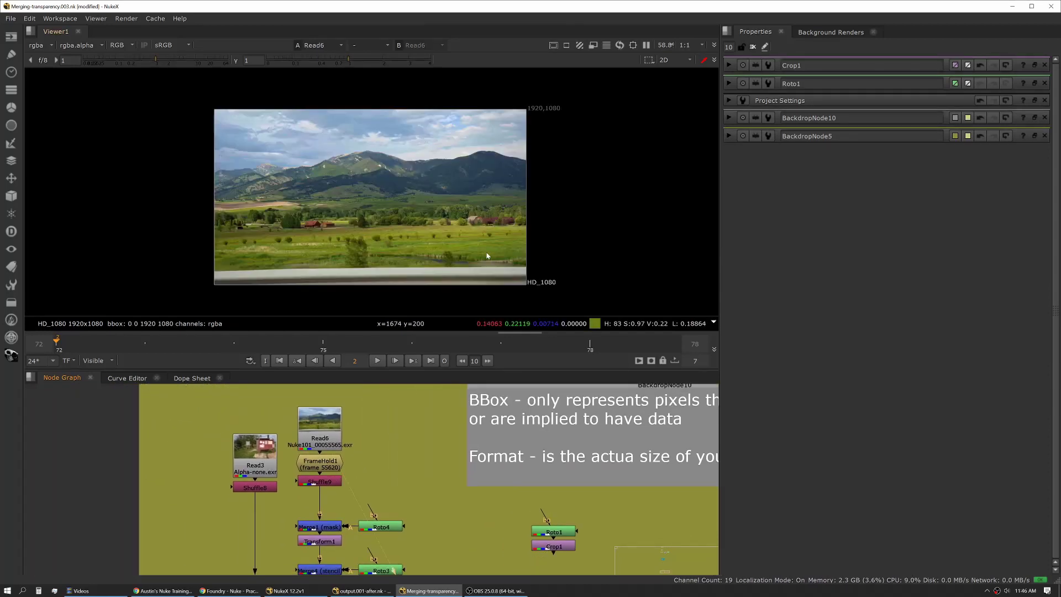
double_click(399, 526)
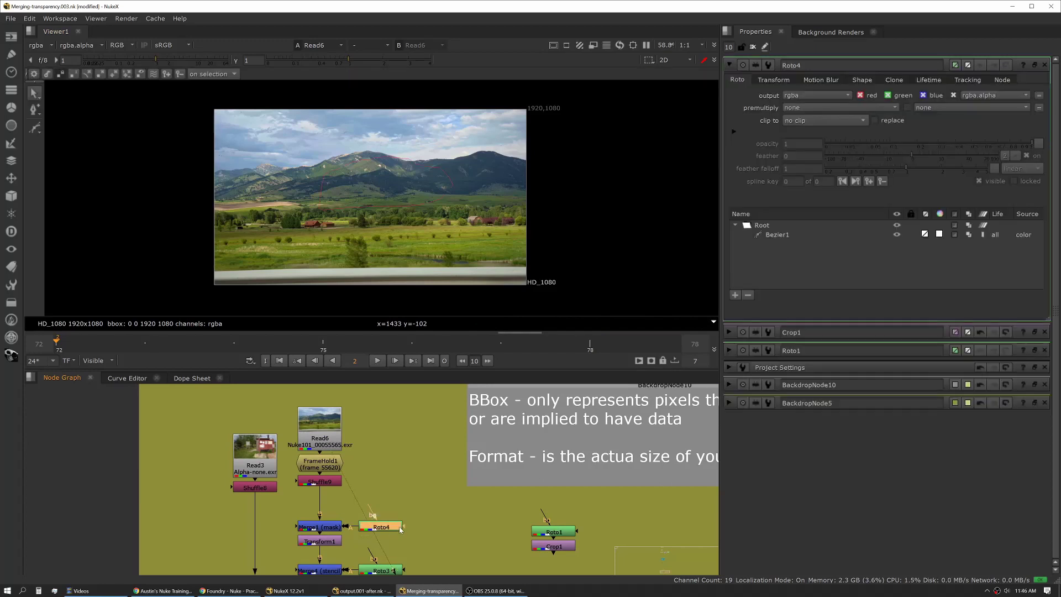
left_click(320, 481)
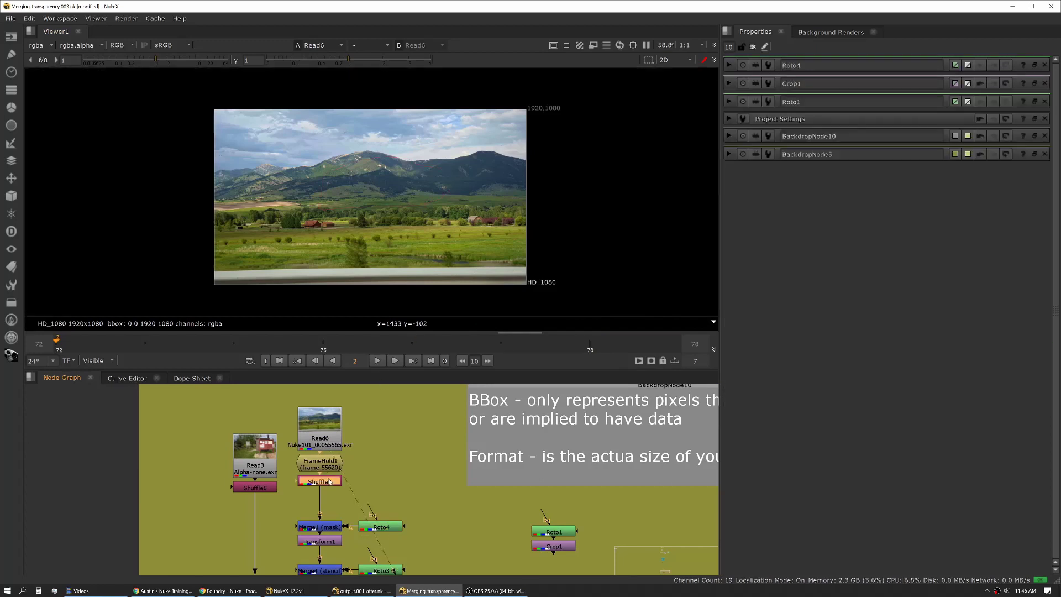
key("Tab")
type("crop")
key("Return")
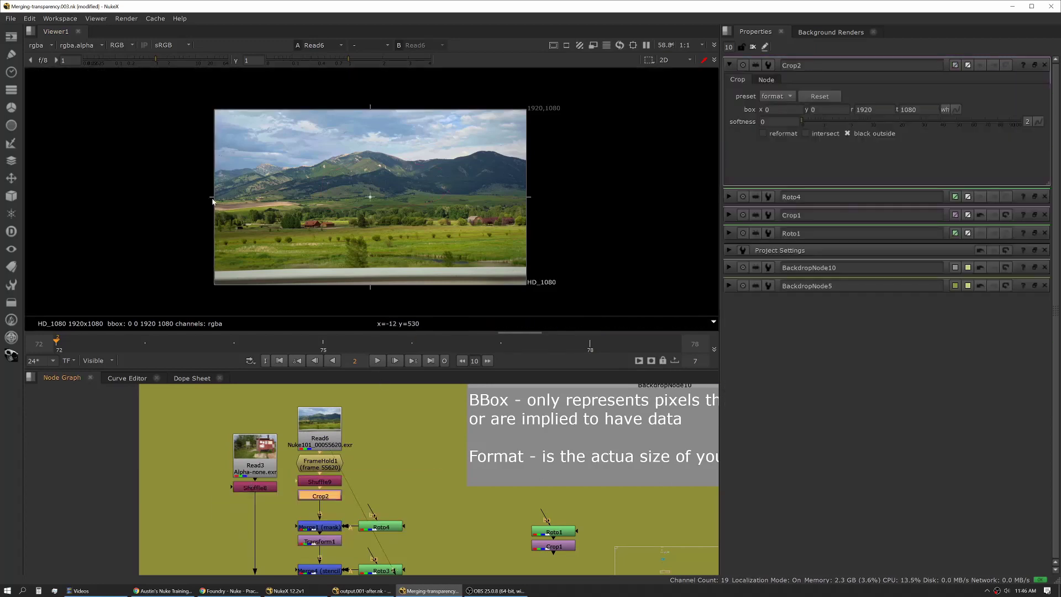
left_click_drag(215, 183, 286, 182)
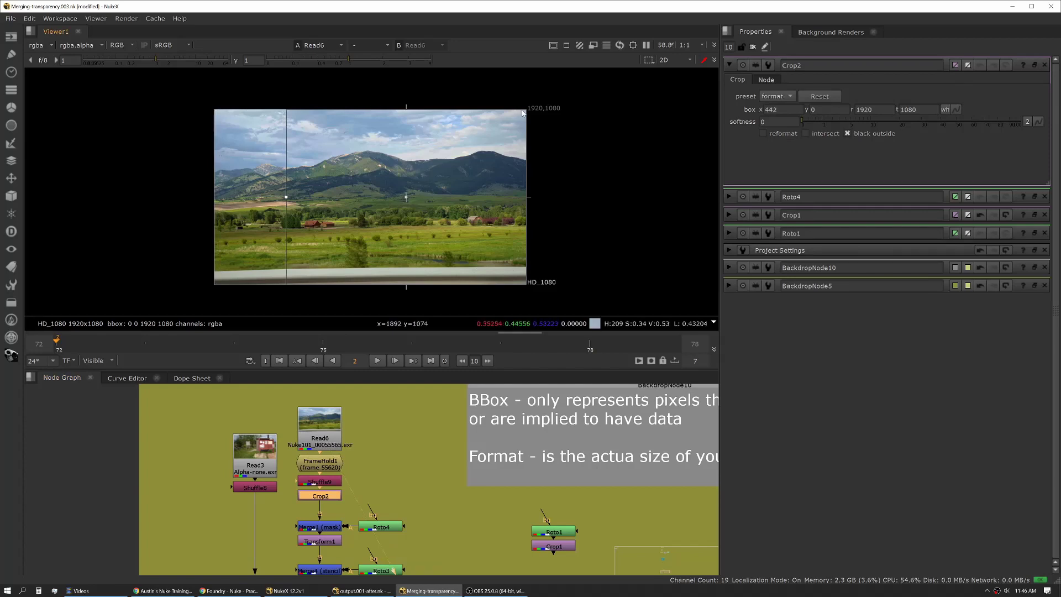
left_click_drag(527, 109, 400, 134)
left_click_drag(401, 288, 417, 208)
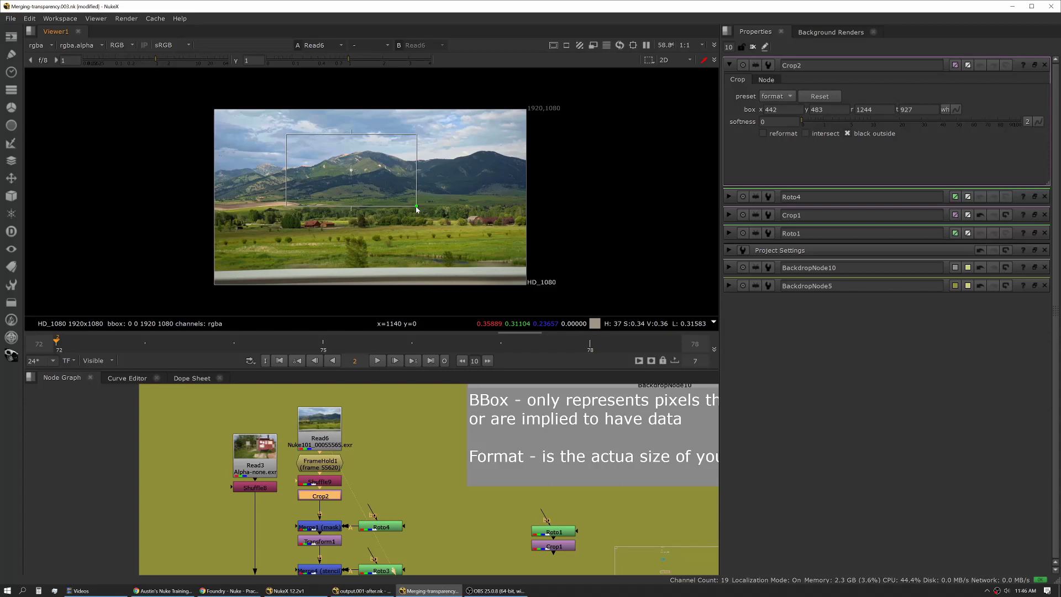
Step: View the Crop2 output, then the masked mountain result of Merge1
left_click(326, 497)
key("1")
left_click(331, 508)
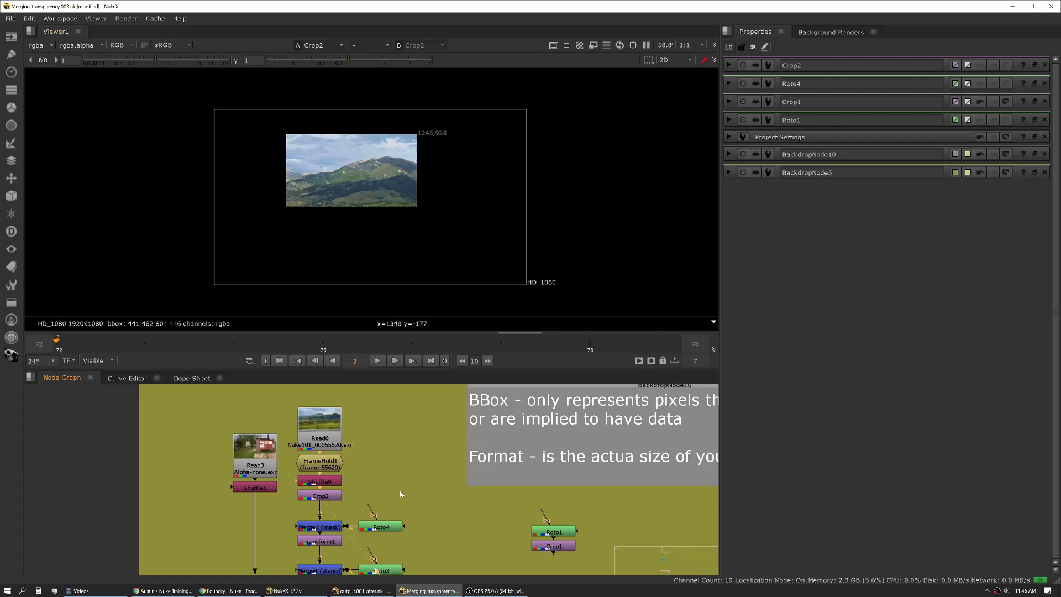
middle_click_drag(399, 486, 409, 440)
left_click(314, 482)
key("1")
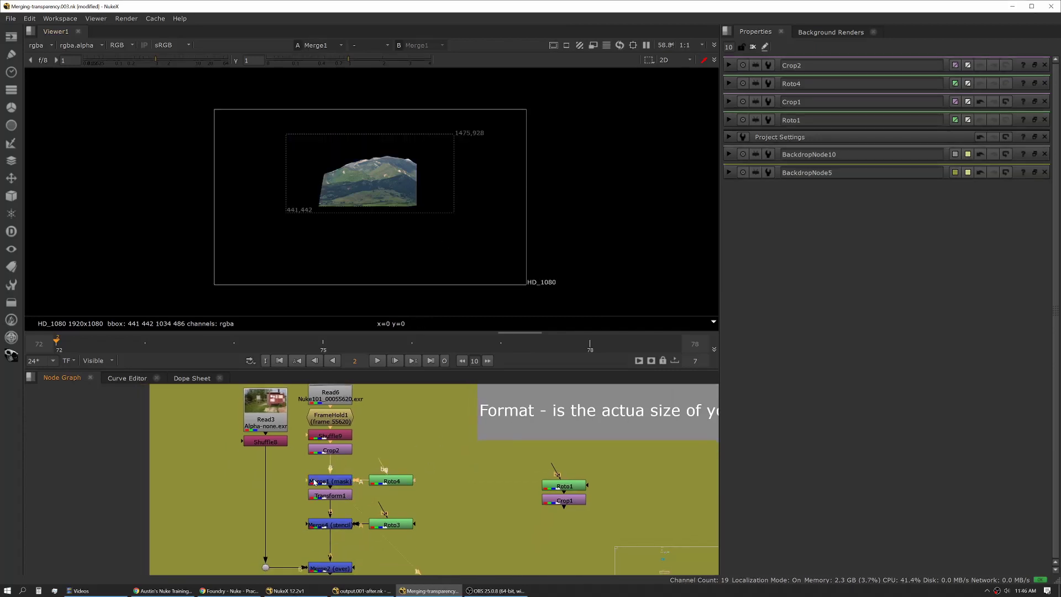
Step: Delete the Crop2 node from the Read6 branch
left_click(346, 451)
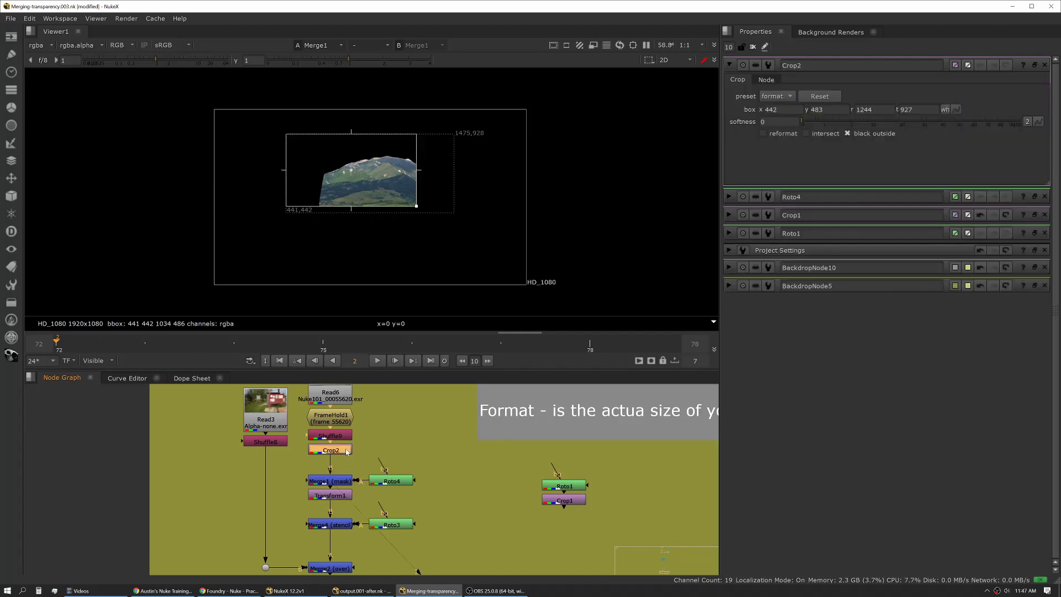
key("Delete")
double_click(340, 480)
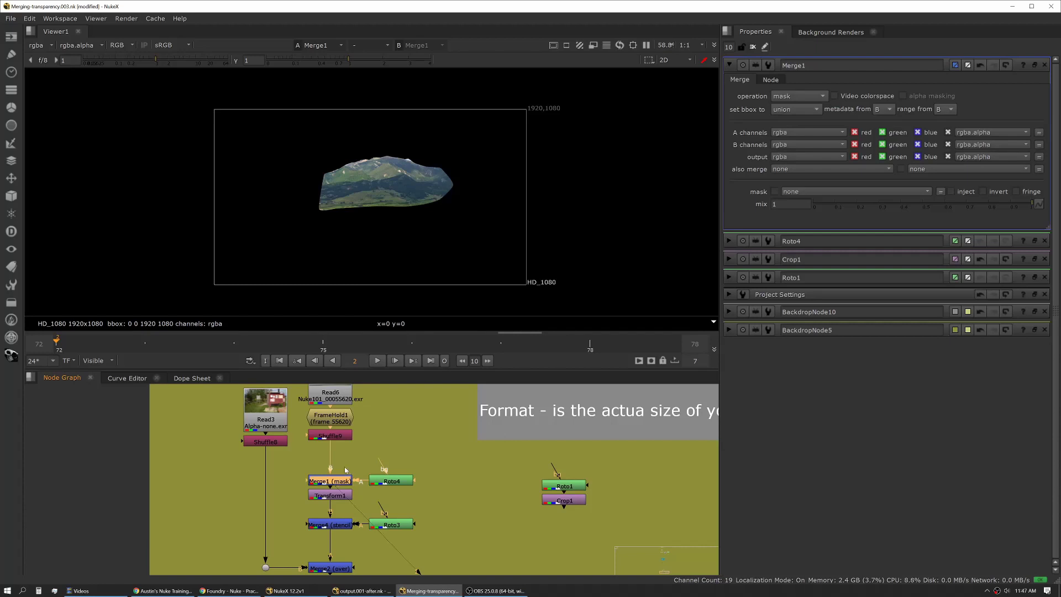
left_click(315, 488)
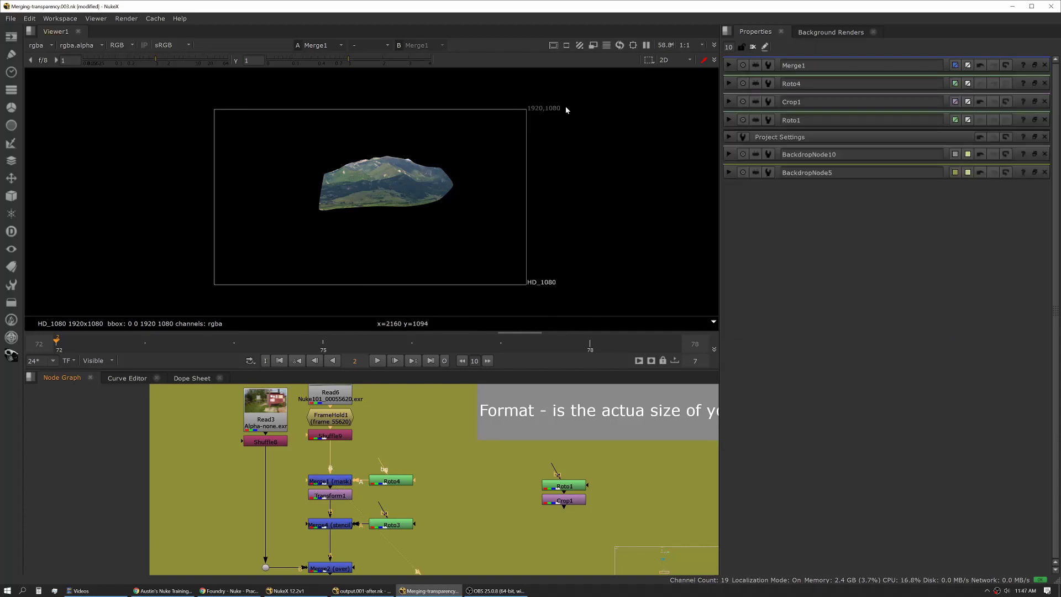
Step: Compare Roto4's alpha shape, the Shuffle9 landscape and Merge1's full-frame masked patch
double_click(392, 481)
key("1")
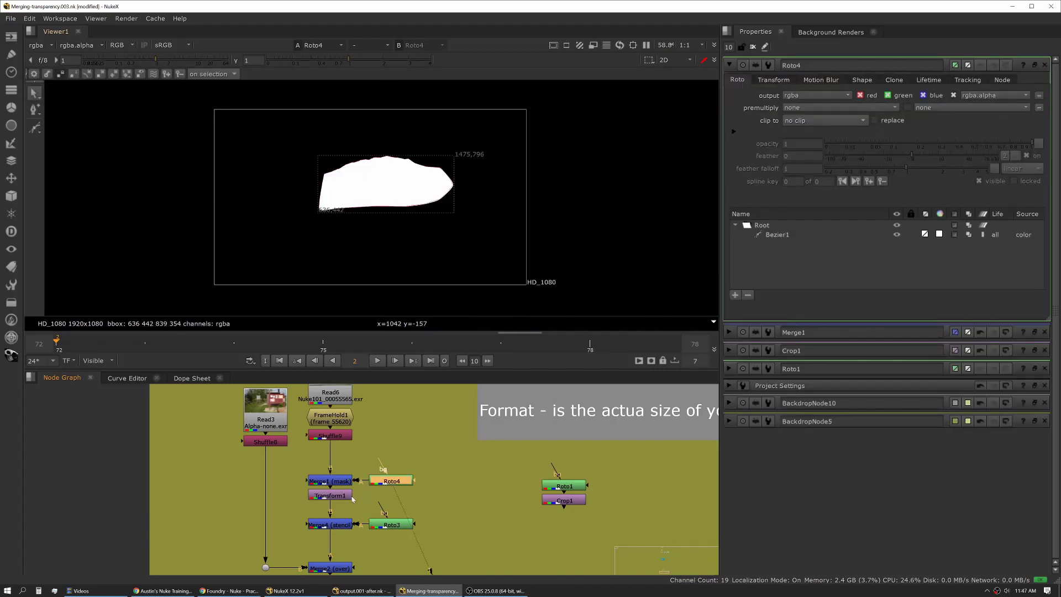
double_click(337, 482)
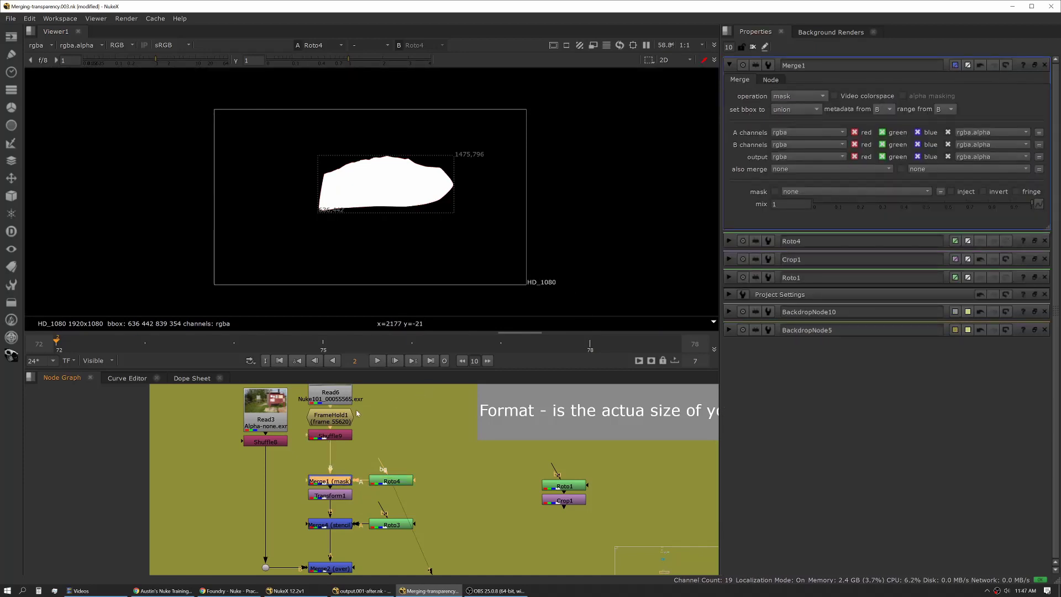
left_click(730, 65)
key("1")
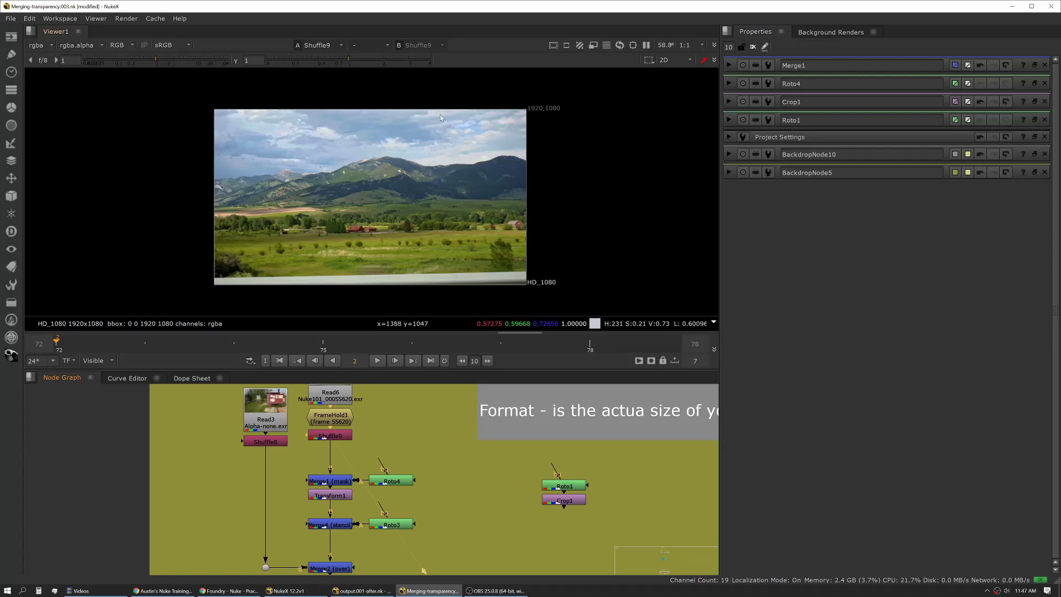
double_click(403, 483)
key("1")
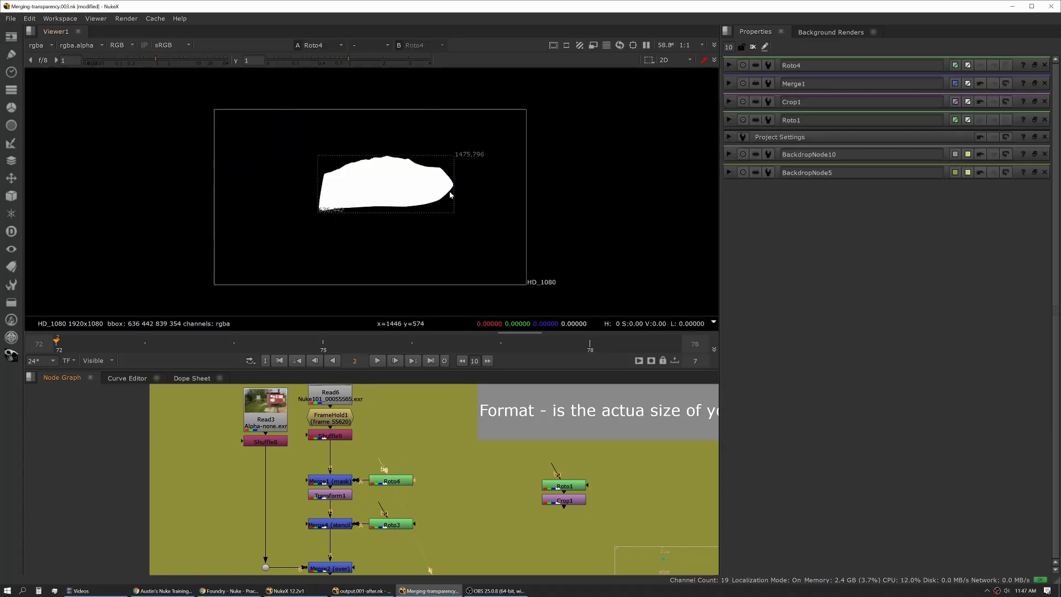
double_click(351, 479)
key("1")
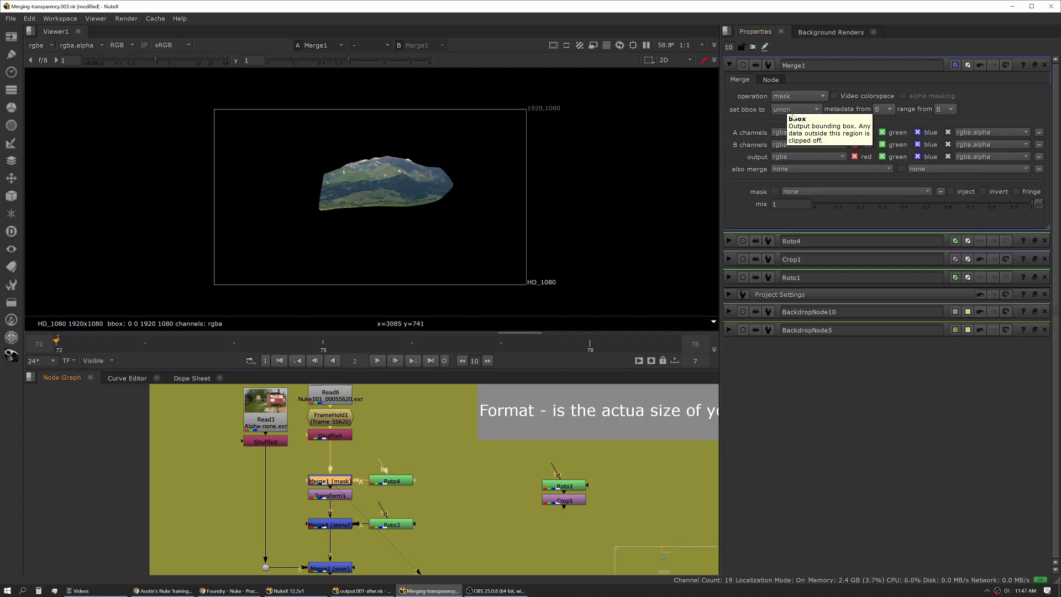
Step: Set Merge1's bounding box to A and inspect the Roto4 shape
left_click(792, 114)
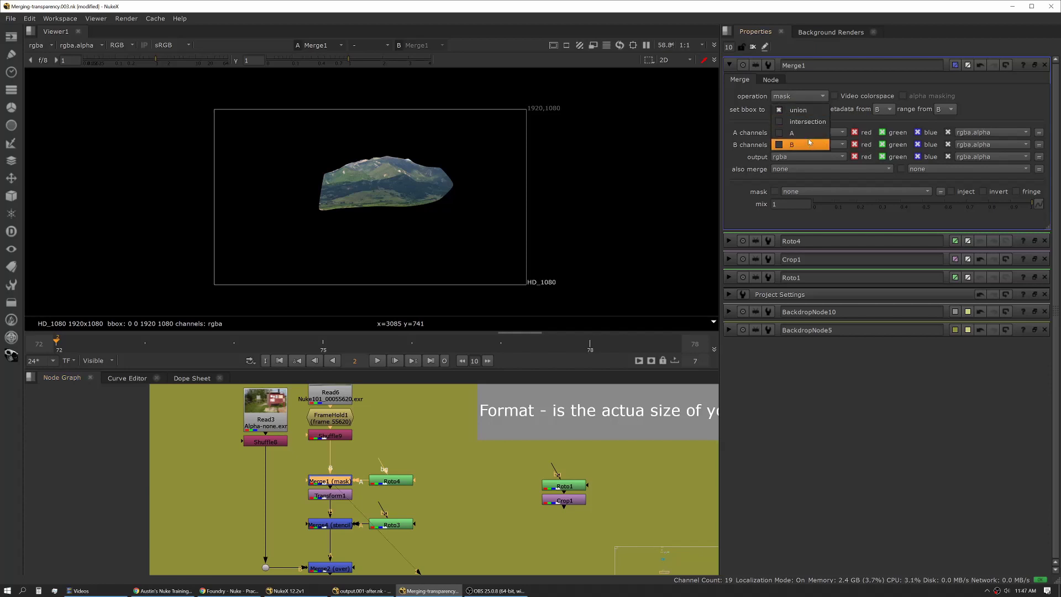
left_click(807, 134)
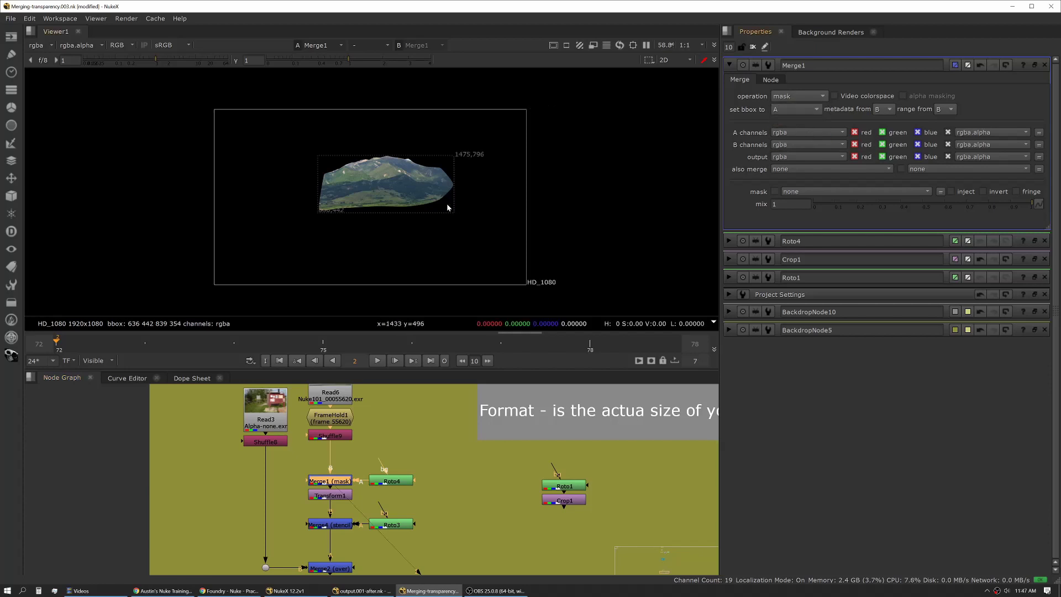
double_click(399, 481)
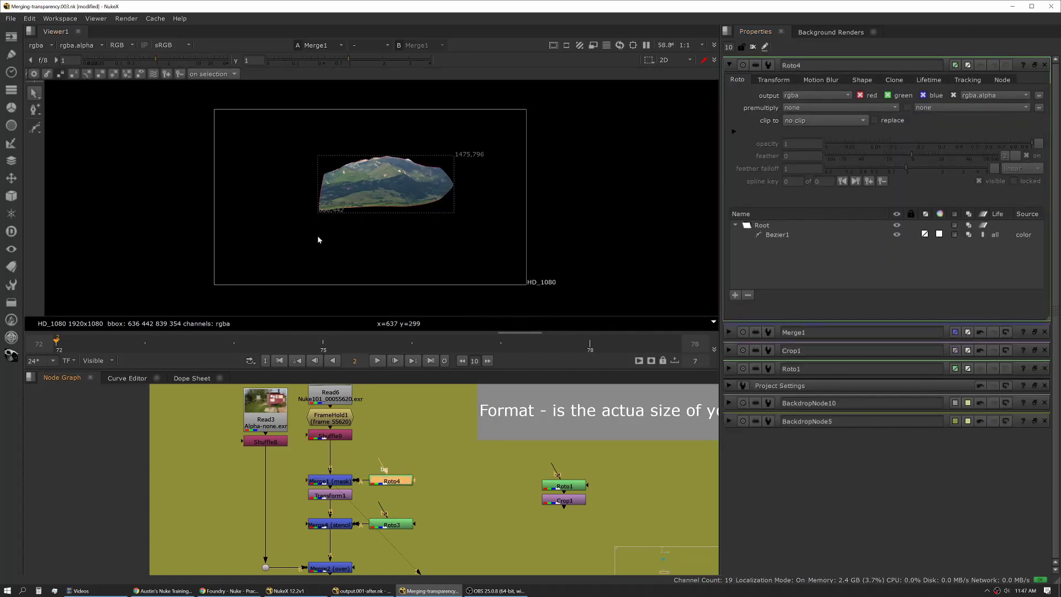
double_click(341, 484)
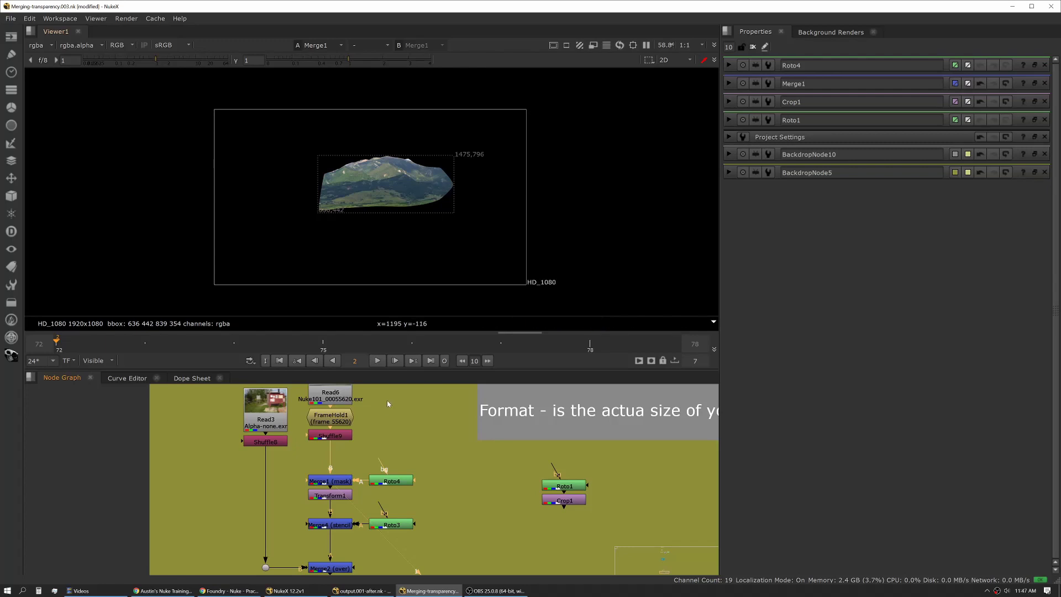
Step: Restore Merge1's bounding box to union and nudge Transform1 lower
double_click(330, 481)
left_click(791, 110)
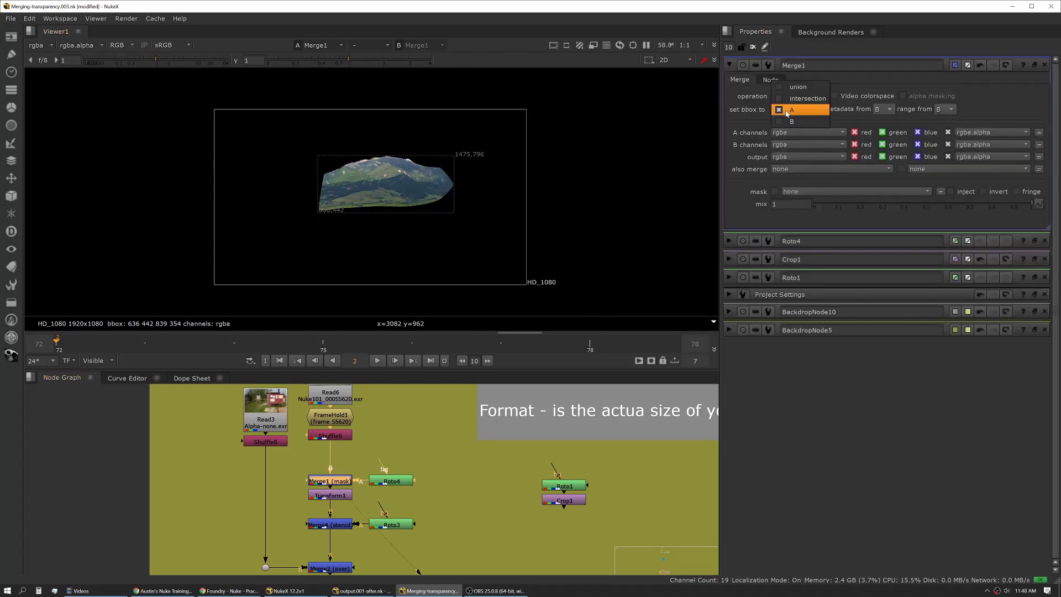
left_click(796, 87)
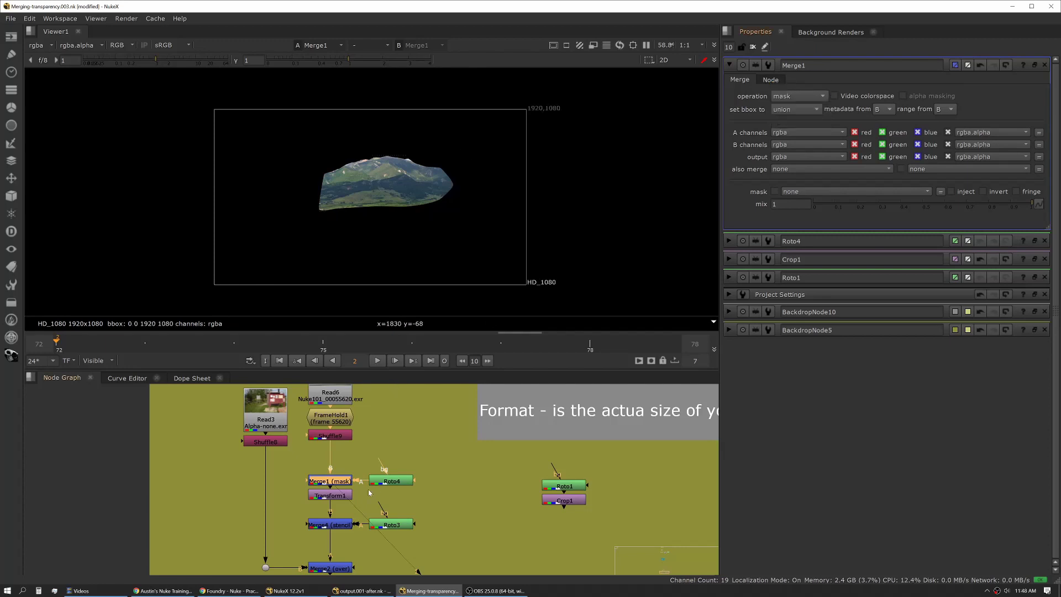
left_click_drag(332, 496, 333, 504)
Step: Insert a temporary Median node, play to frame 73, then delete Median1
double_click(330, 481)
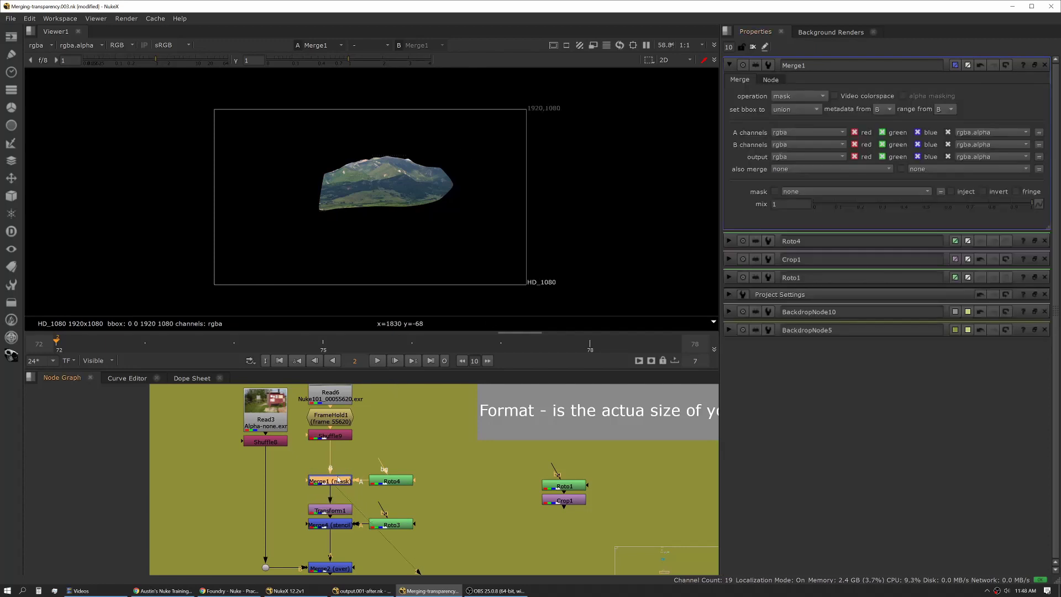
key("Tab")
type("median")
key("Return")
left_click(364, 506)
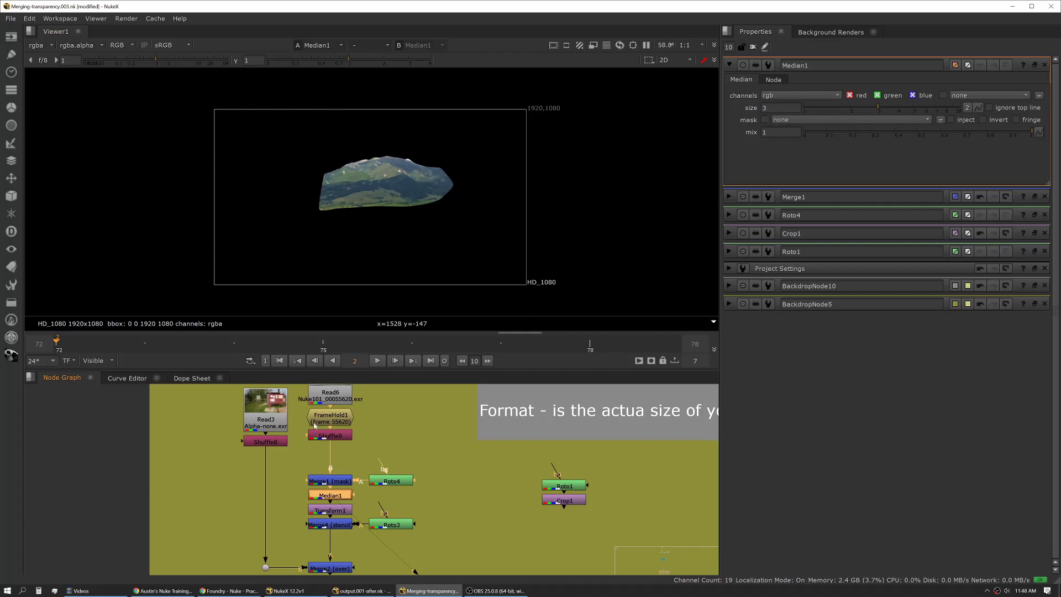
left_click(378, 361)
left_click(146, 343)
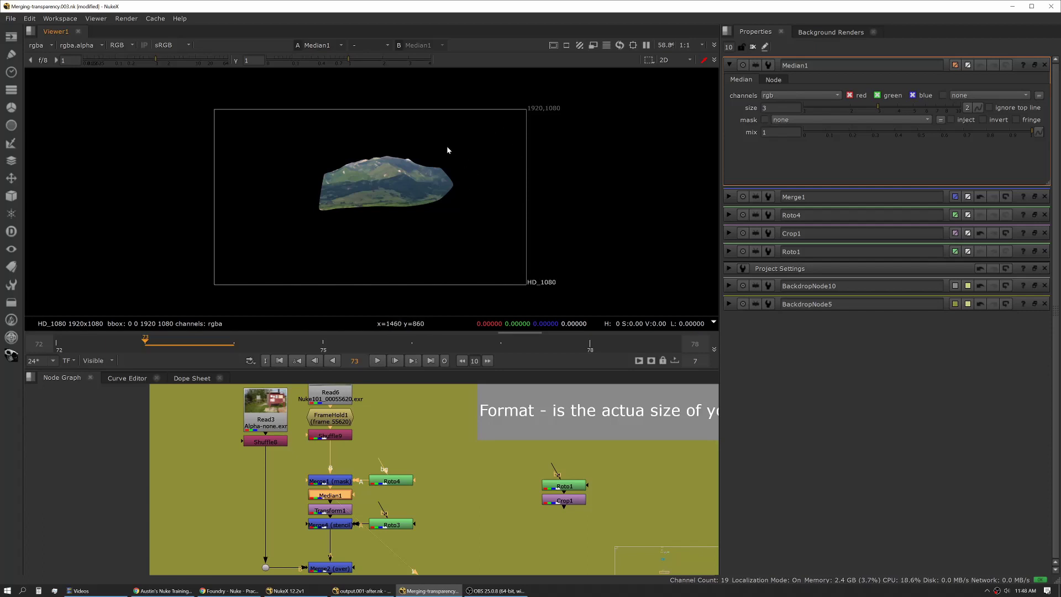
key("Delete")
double_click(335, 482)
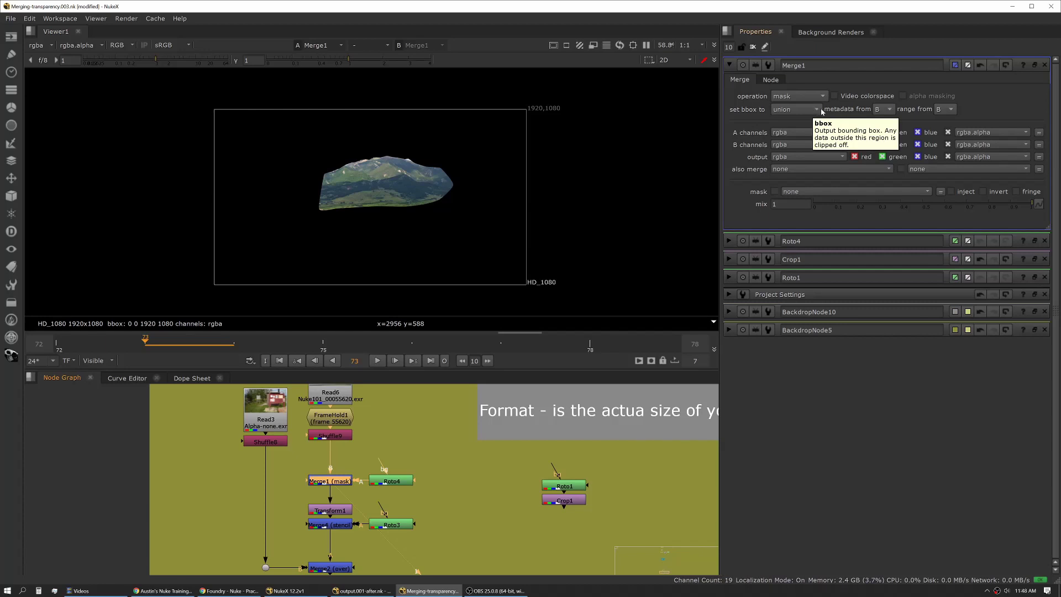
Step: Set Merge1's bounding box to A, then view Transform1's 745, 225 translated patch
left_click(815, 110)
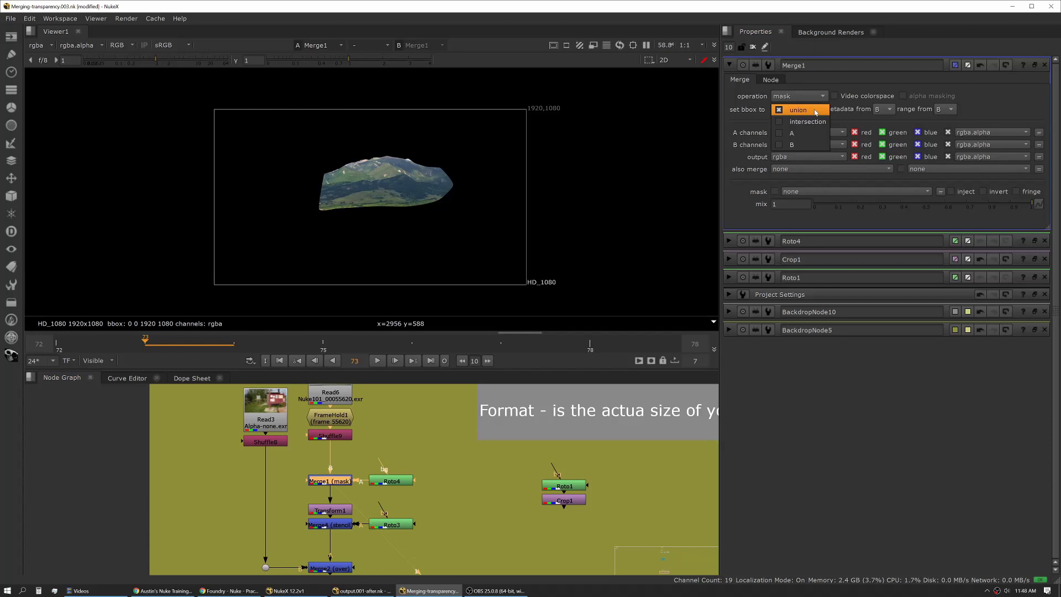
left_click(796, 134)
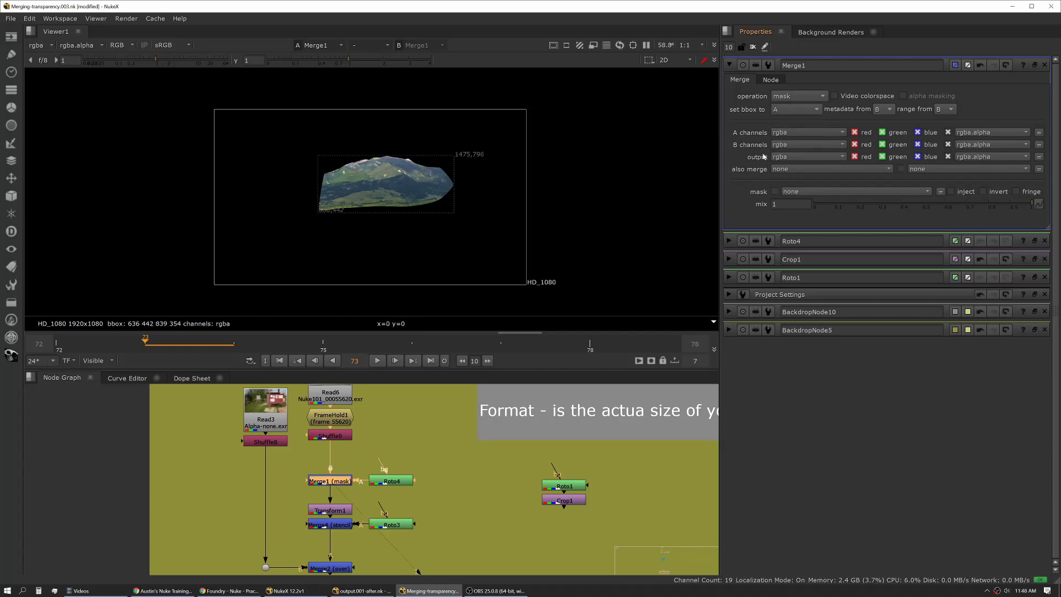
left_click(336, 509)
key("1")
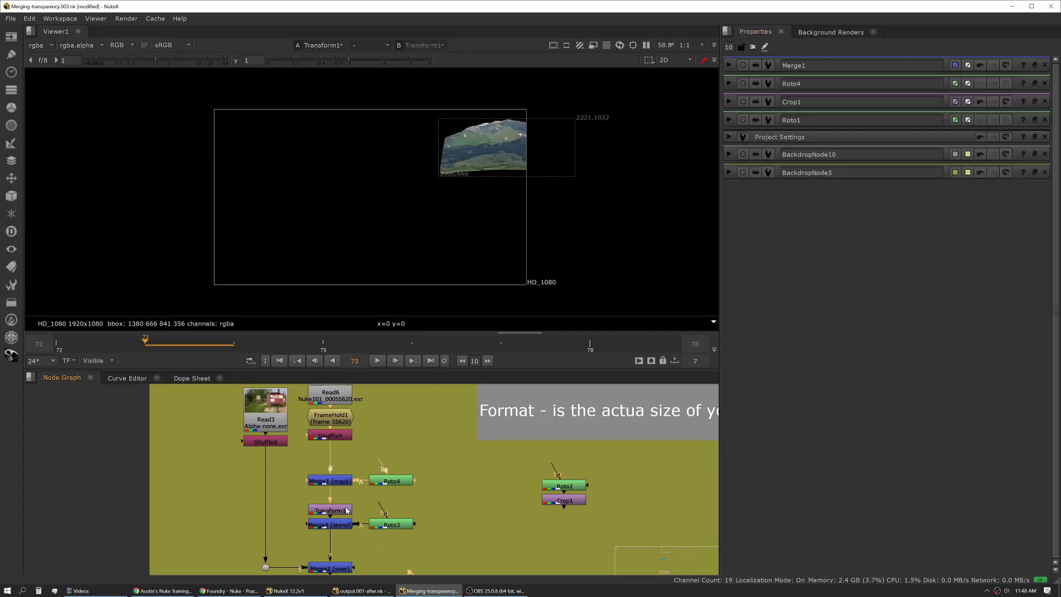
double_click(335, 509)
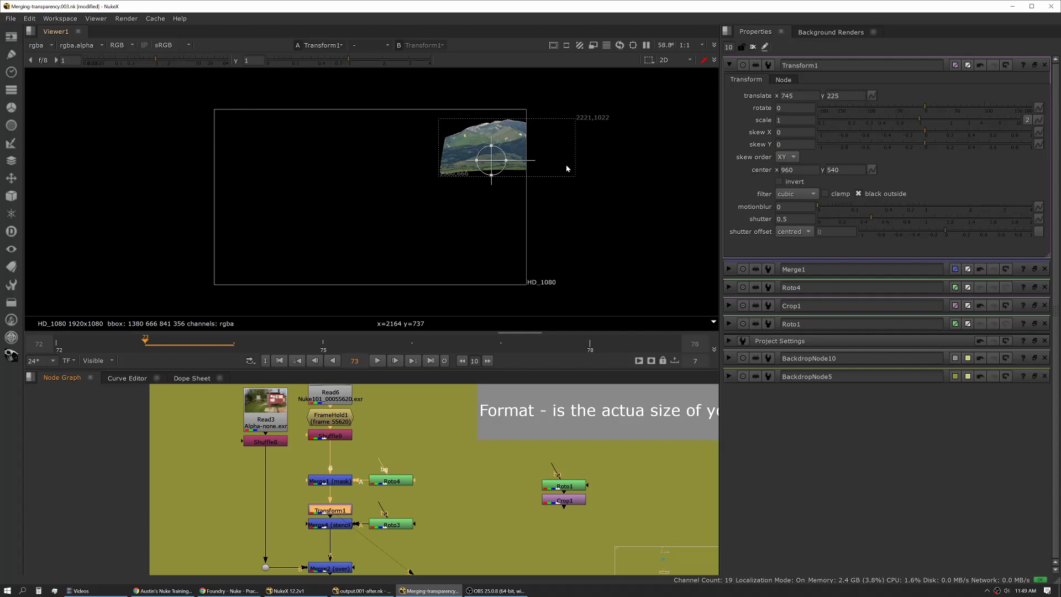
Step: Compare Roto3's matte with Merge4's stencil and set Merge4's bounding box to B
left_click(404, 514)
key("1")
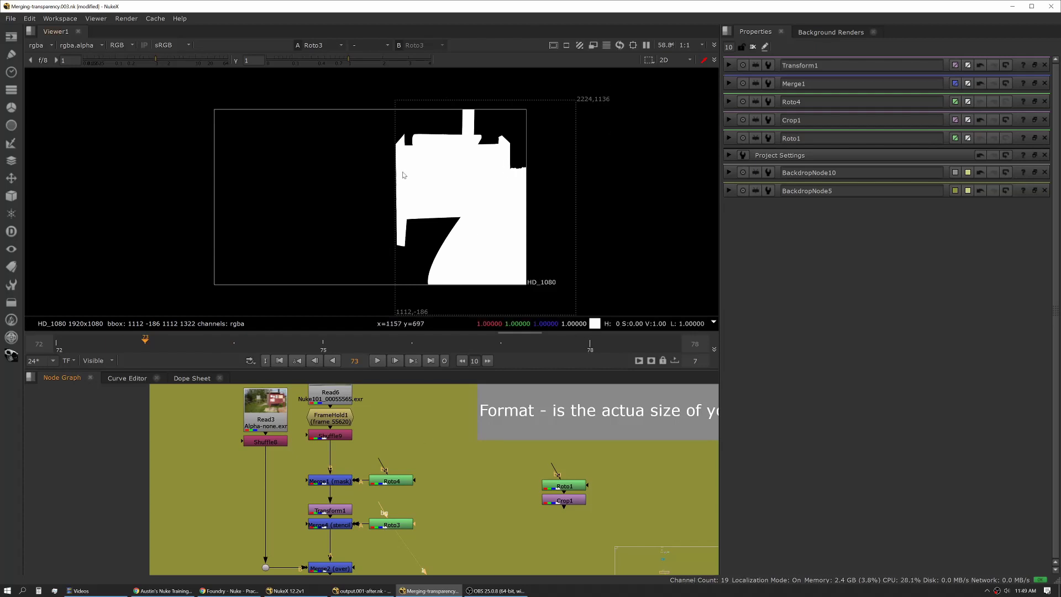
left_click(339, 527)
key("1")
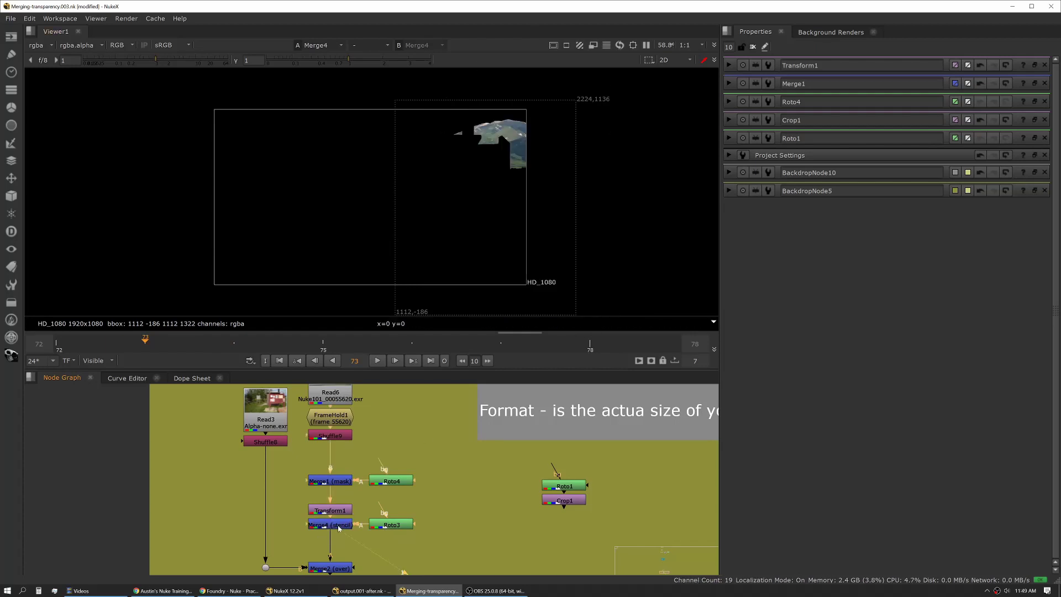
double_click(340, 526)
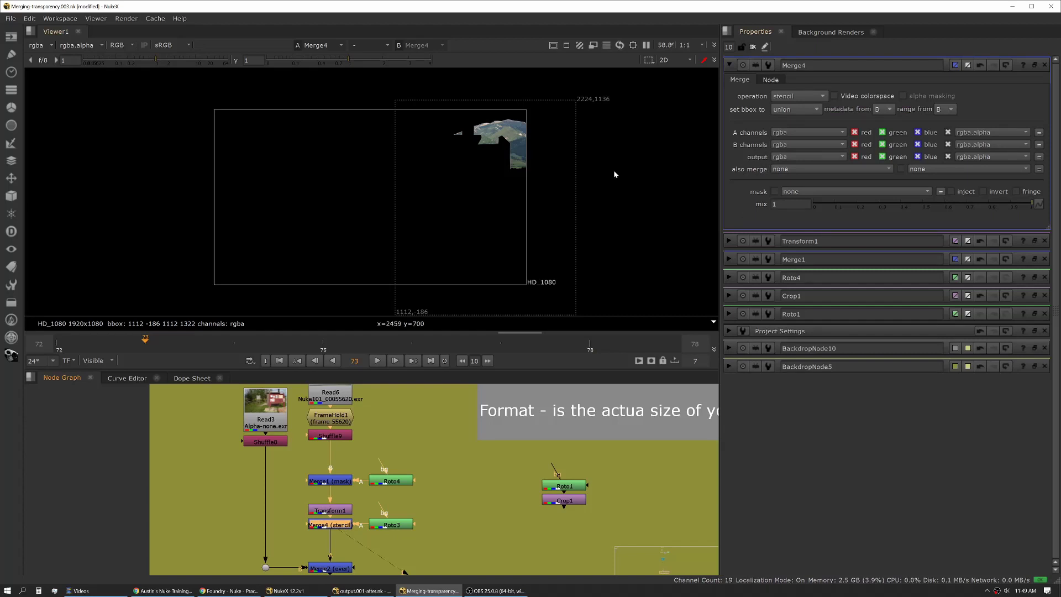
left_click(796, 109)
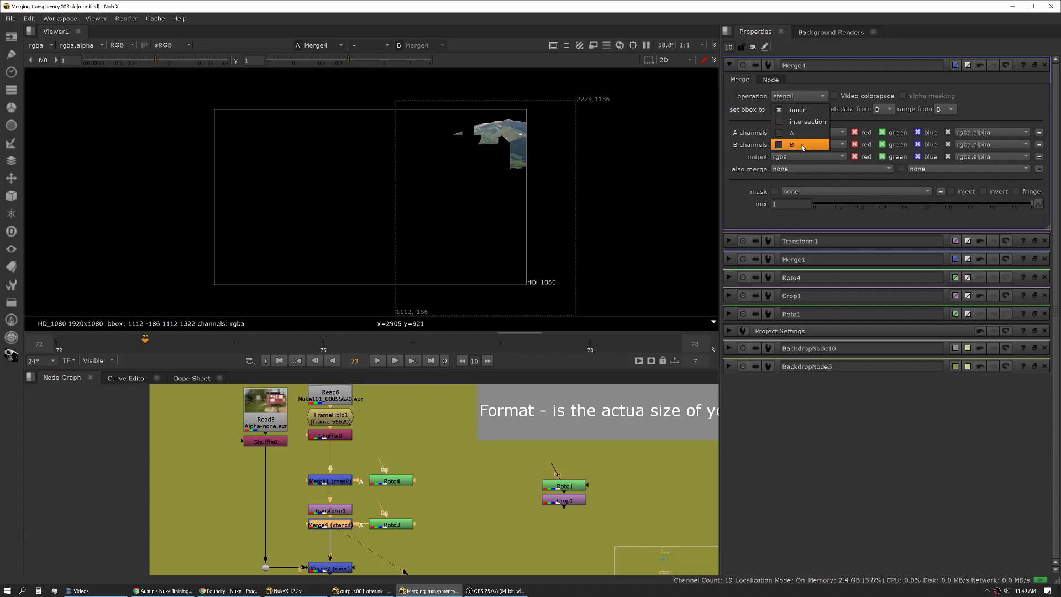
left_click(803, 146)
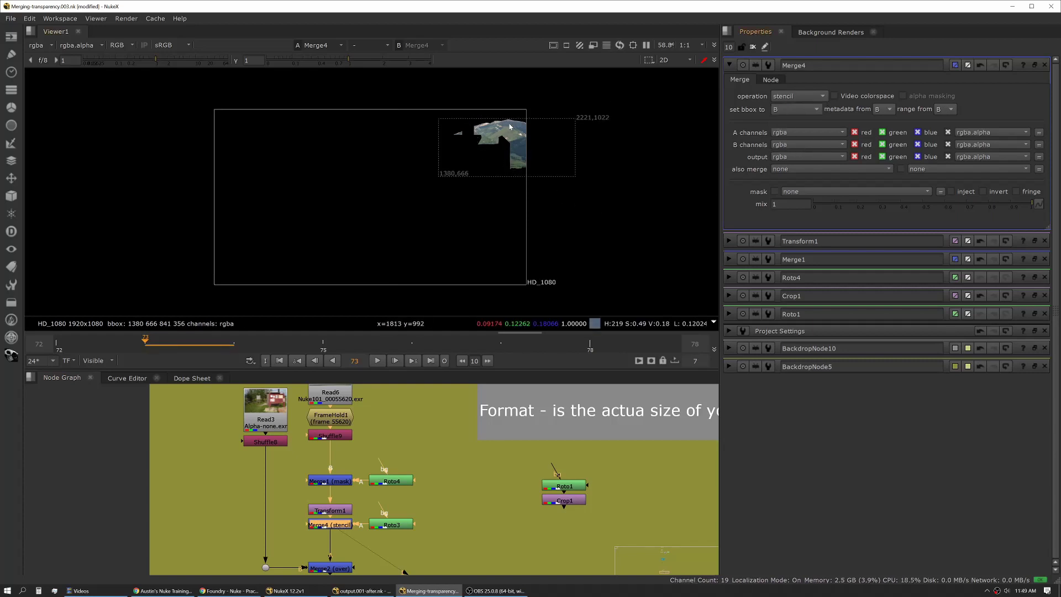
Step: Recheck Roto3 against Merge4, keeping Merge4's bounding box on B at 1380,666–2221,1022
left_click(391, 524)
key("1")
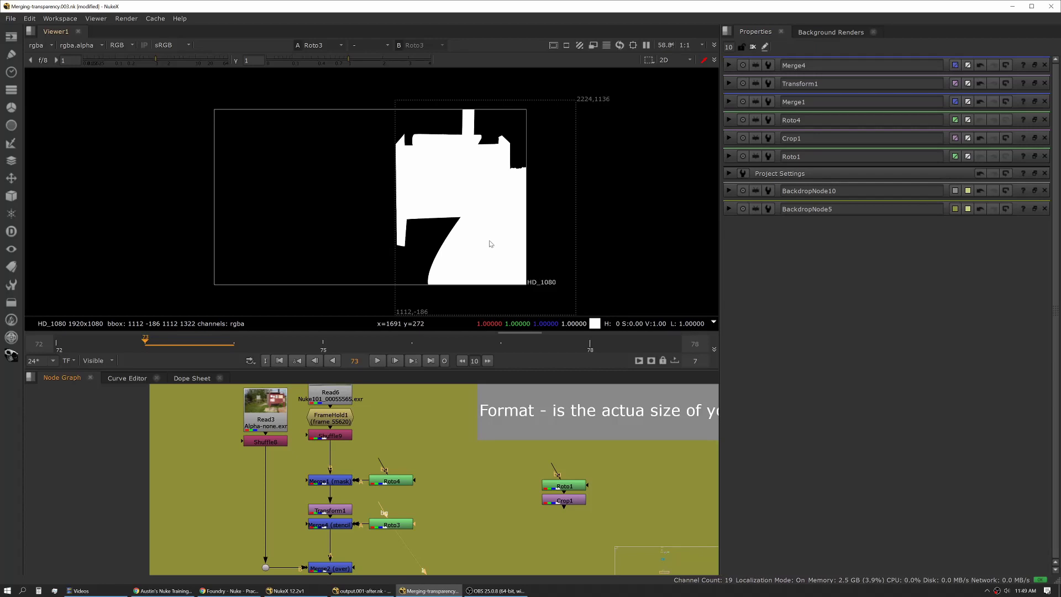
left_click(319, 528)
key("1")
double_click(319, 529)
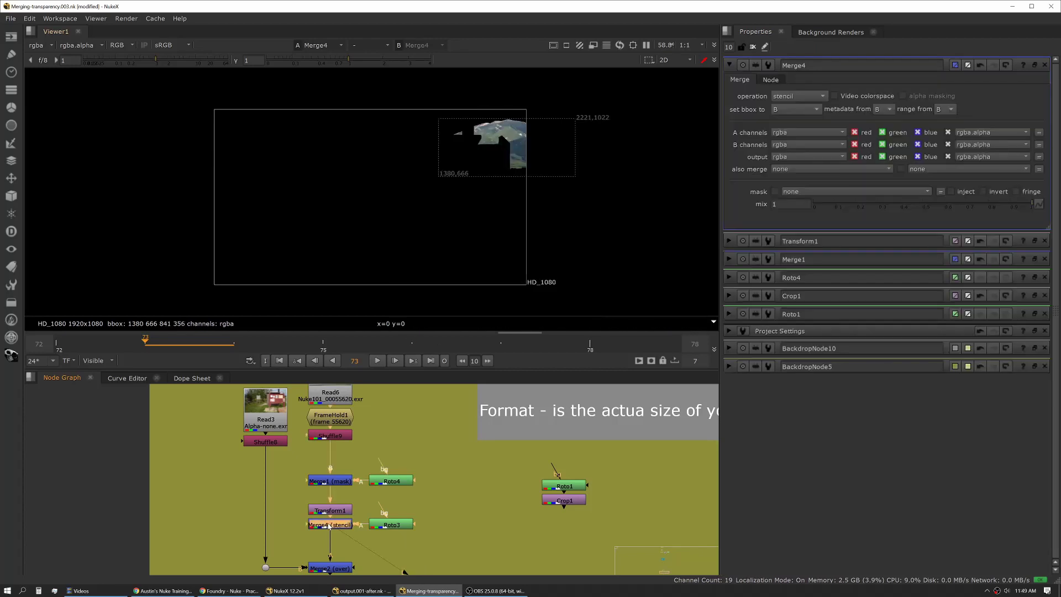
left_click(787, 109)
left_click(800, 114)
middle_click_drag(340, 538, 347, 506)
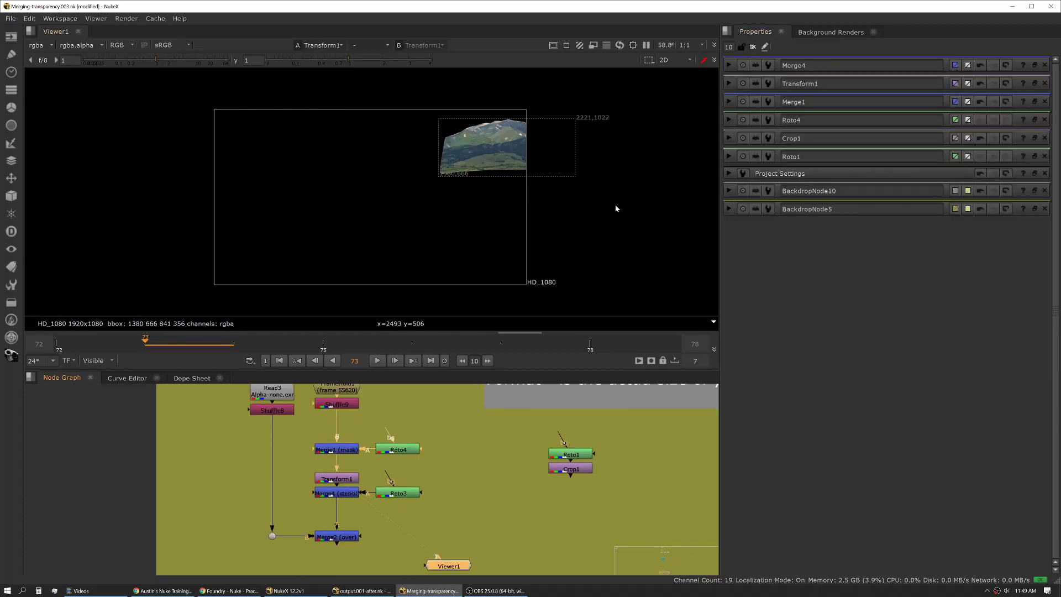
left_click(338, 493)
key("1")
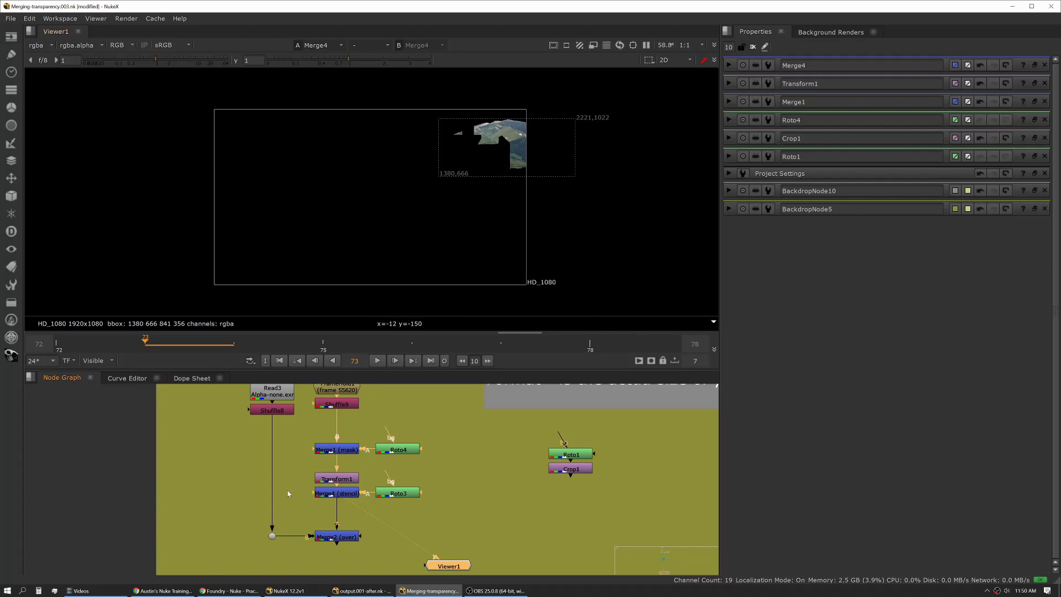
Step: View Merge2's composite and set its bounding box to the B input
left_click(337, 537)
key("1")
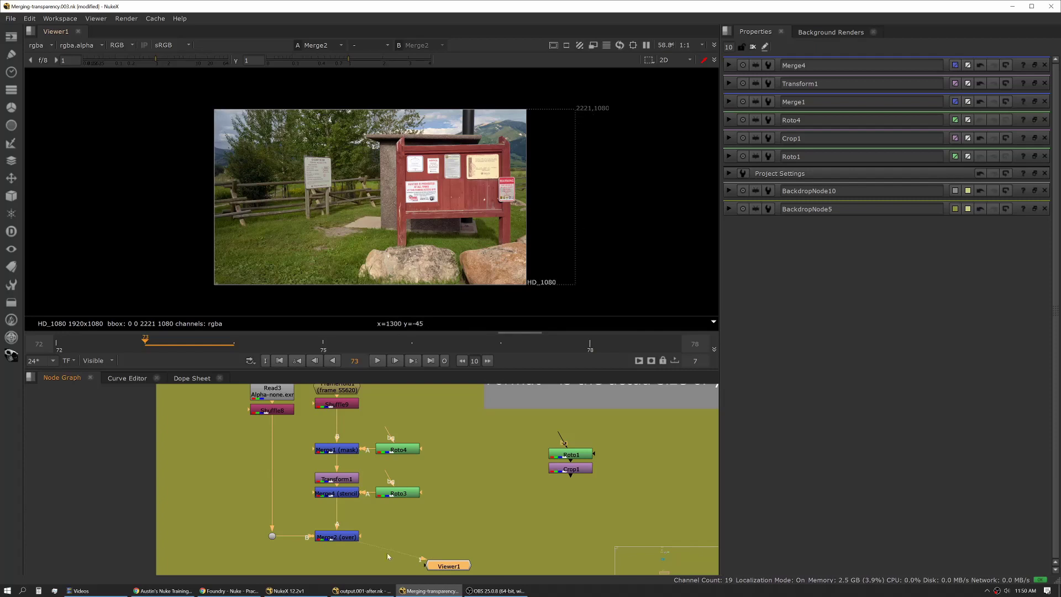
double_click(349, 541)
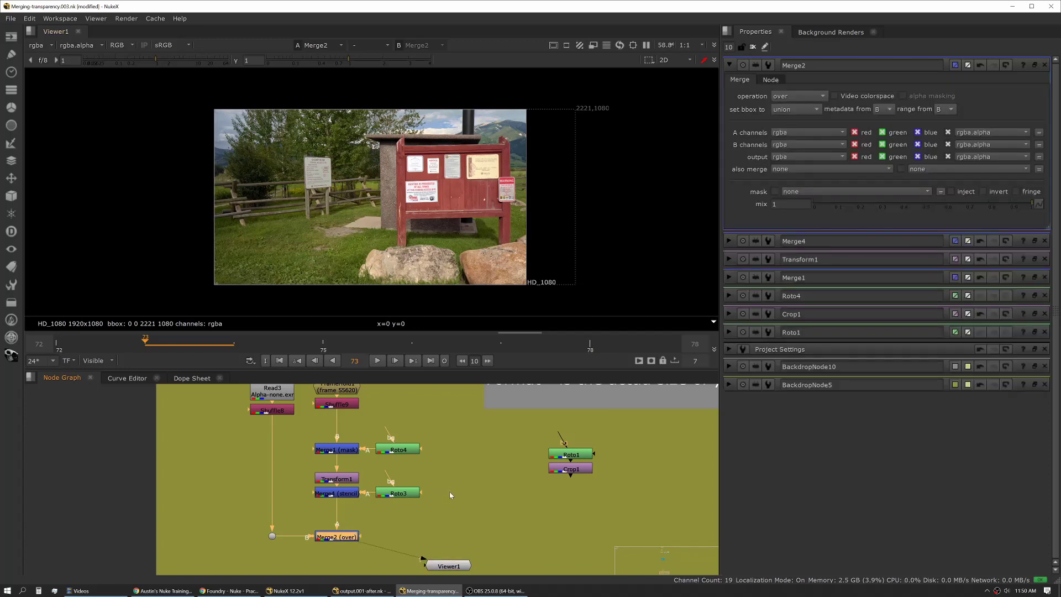
left_click(796, 109)
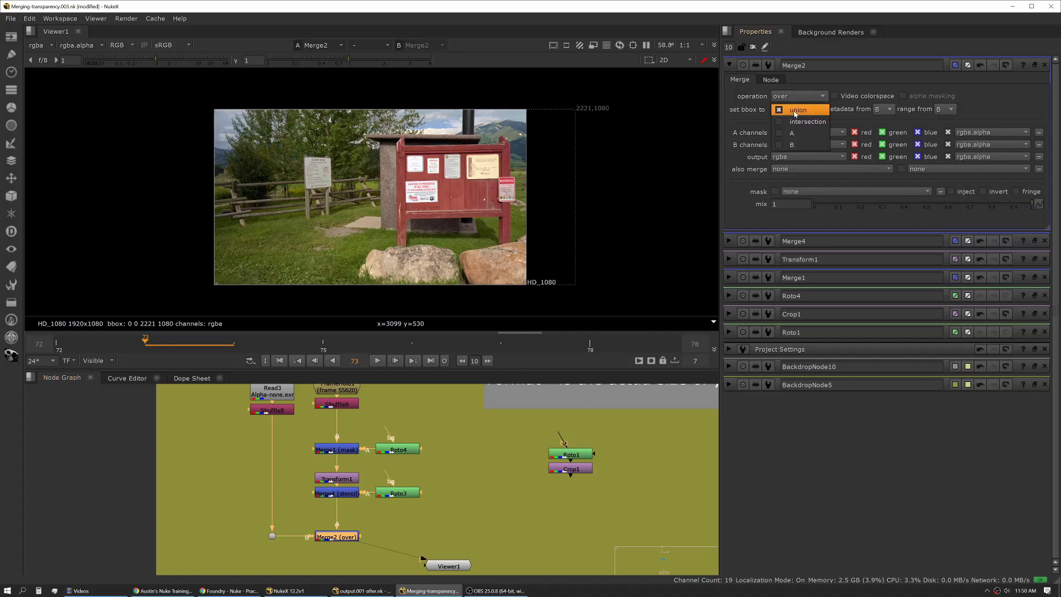
left_click(805, 144)
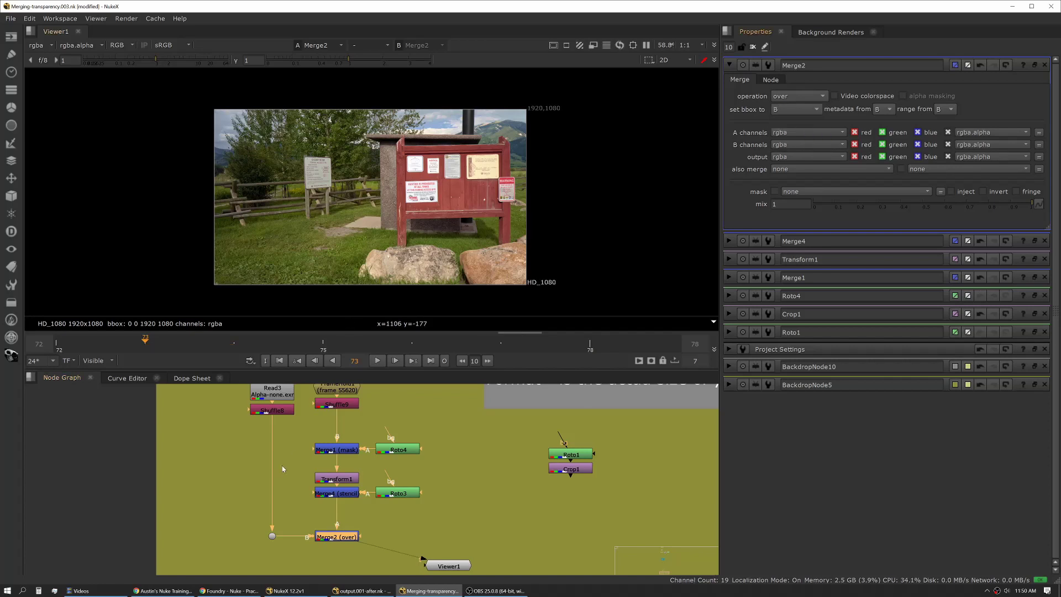
Step: Compare Shuffle8 with the final Merge2 over composite on the 0,0–1920,1080 plate
left_click(287, 419)
key("1")
left_click(336, 538)
key("1")
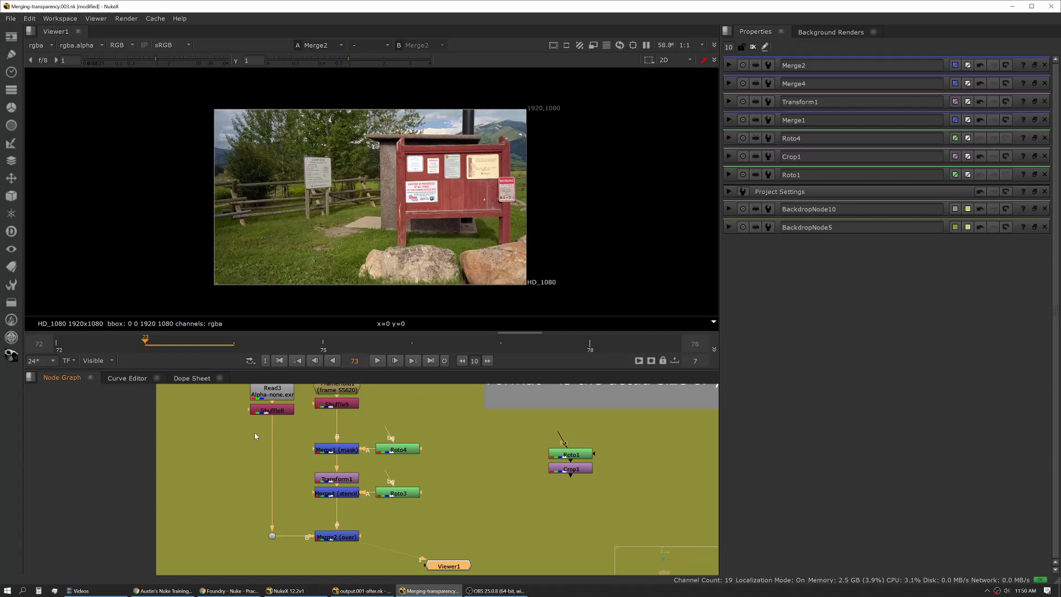
double_click(345, 538)
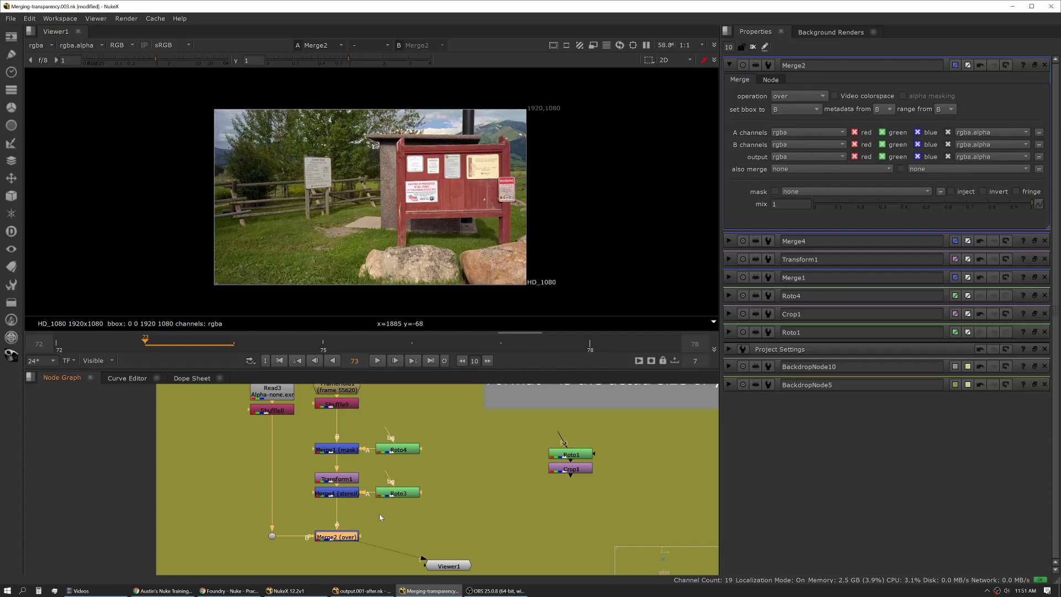
scroll(376, 510, "down", 2)
key("Tab")
type("crop")
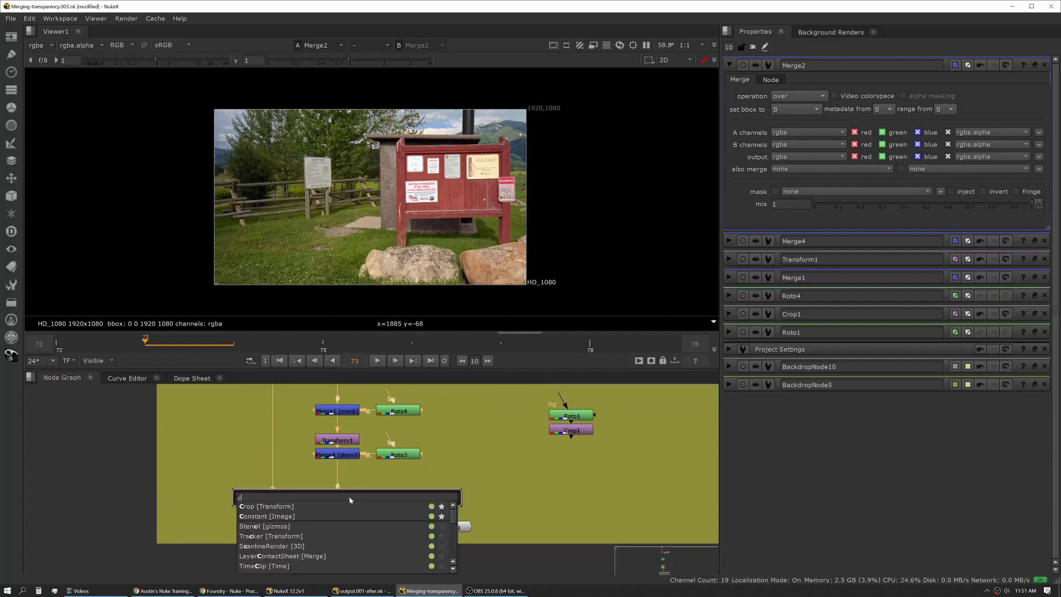
key("Return")
double_click(342, 498)
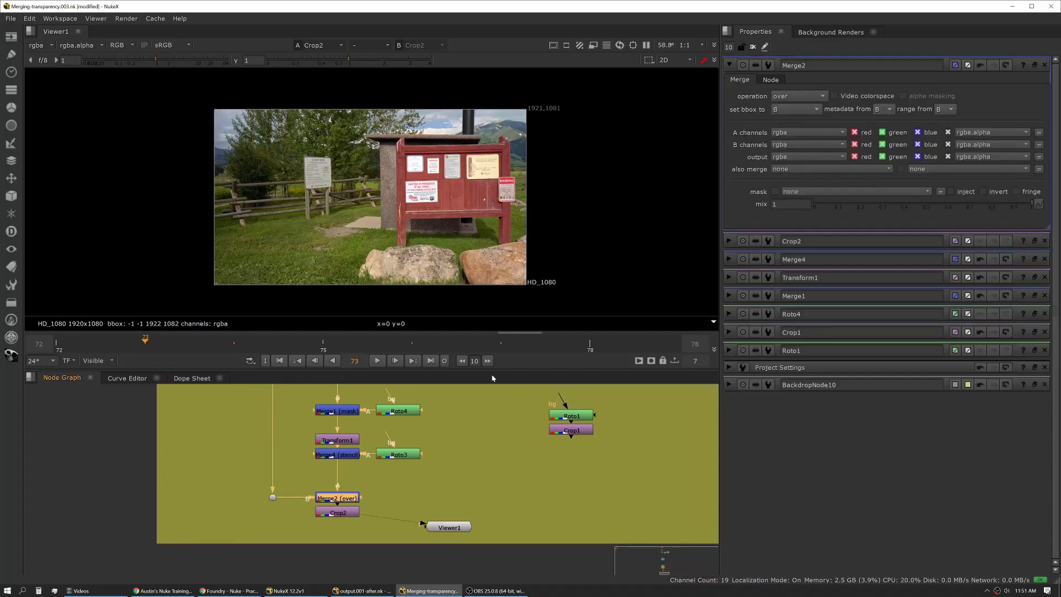
left_click(794, 109)
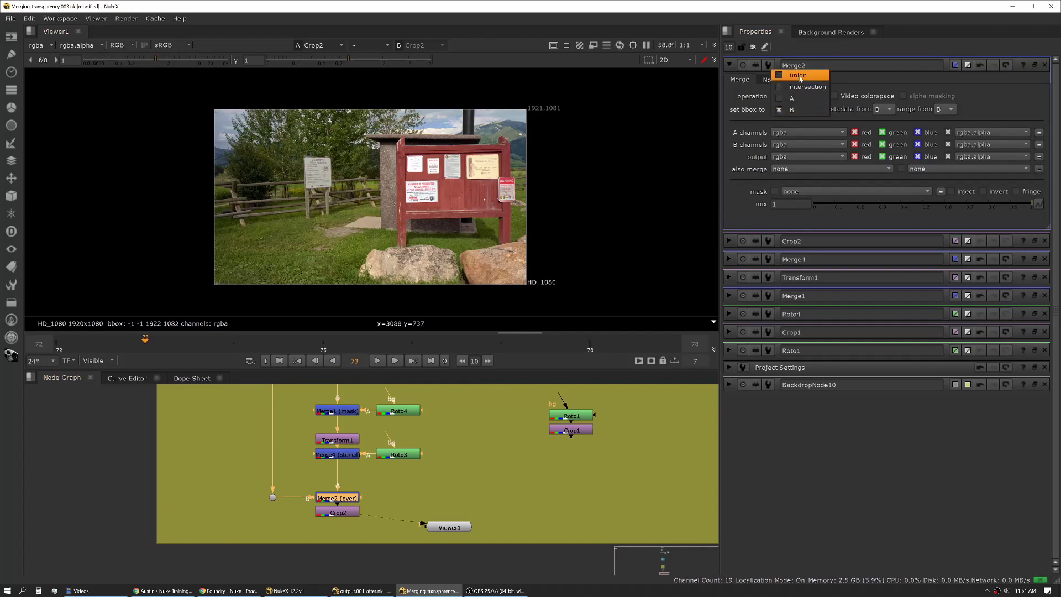
left_click(800, 75)
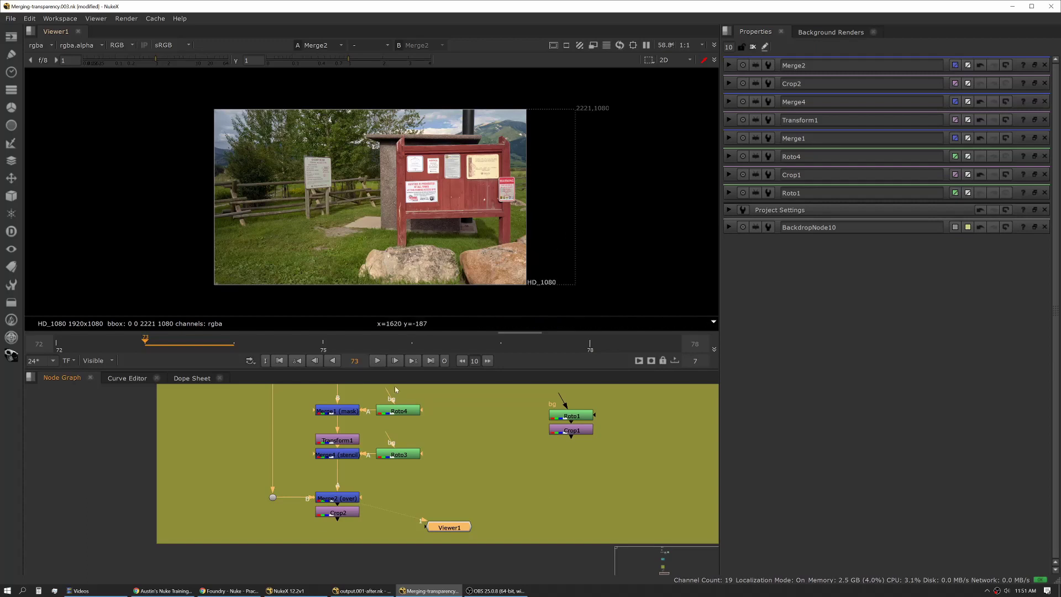
middle_click_drag(366, 485, 386, 431)
double_click(374, 469)
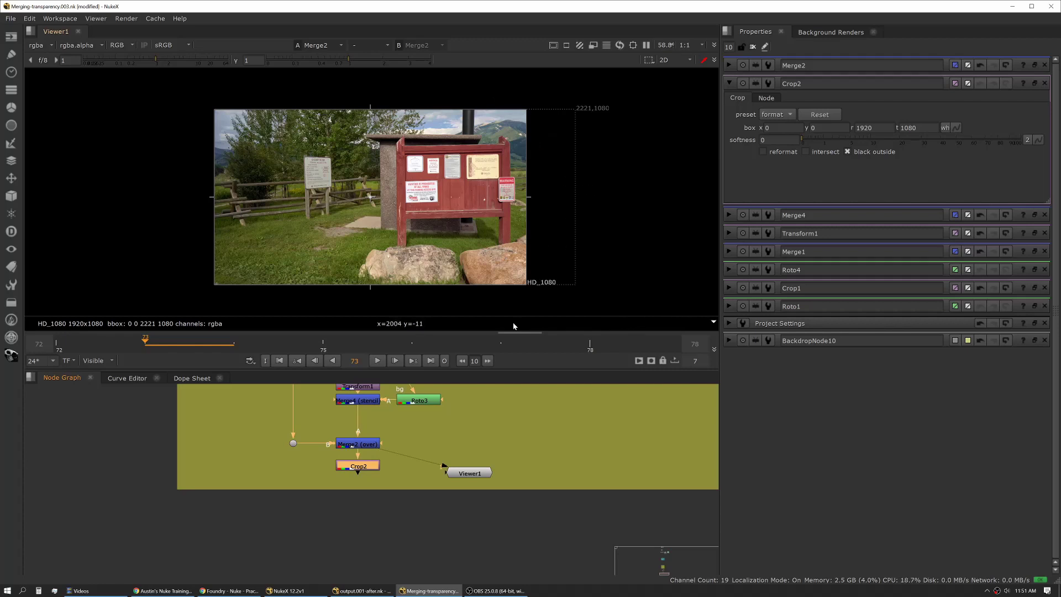
key("1")
double_click(358, 467)
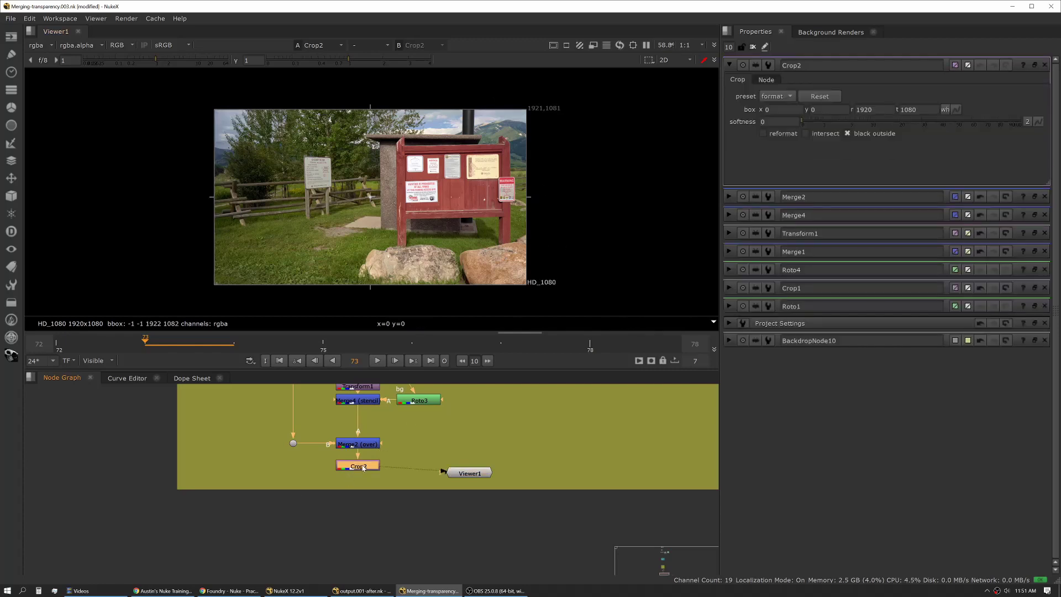
left_click(777, 135)
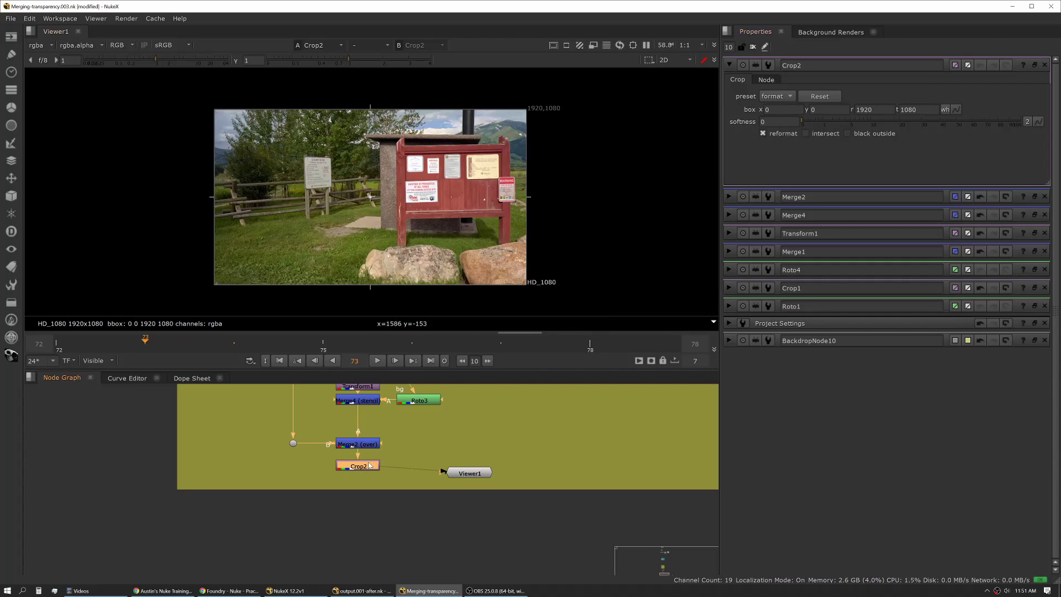
key("Delete")
key("Tab")
type("ref")
left_click(331, 472)
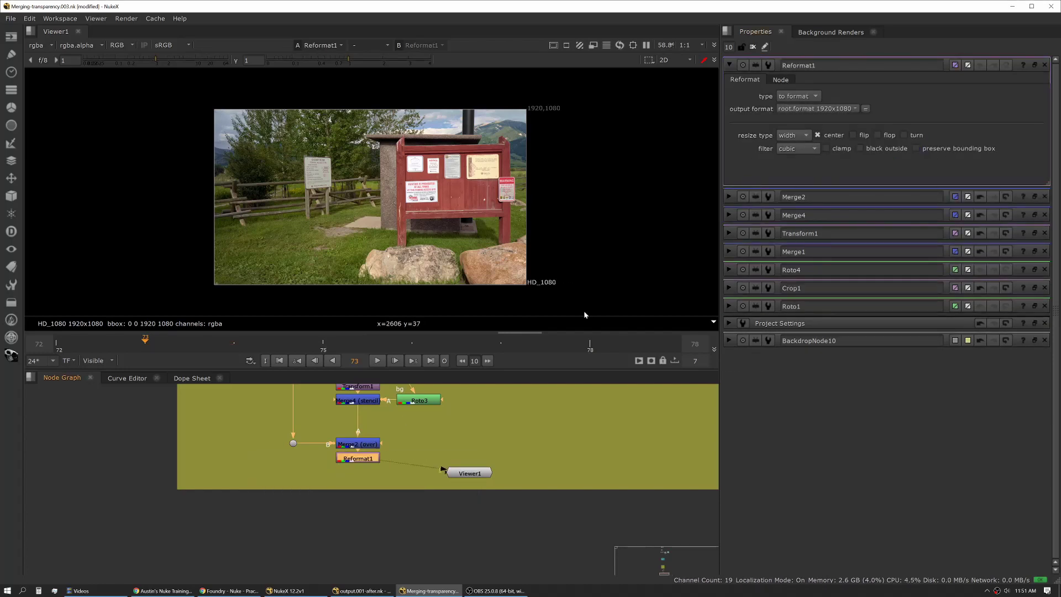
key("Delete")
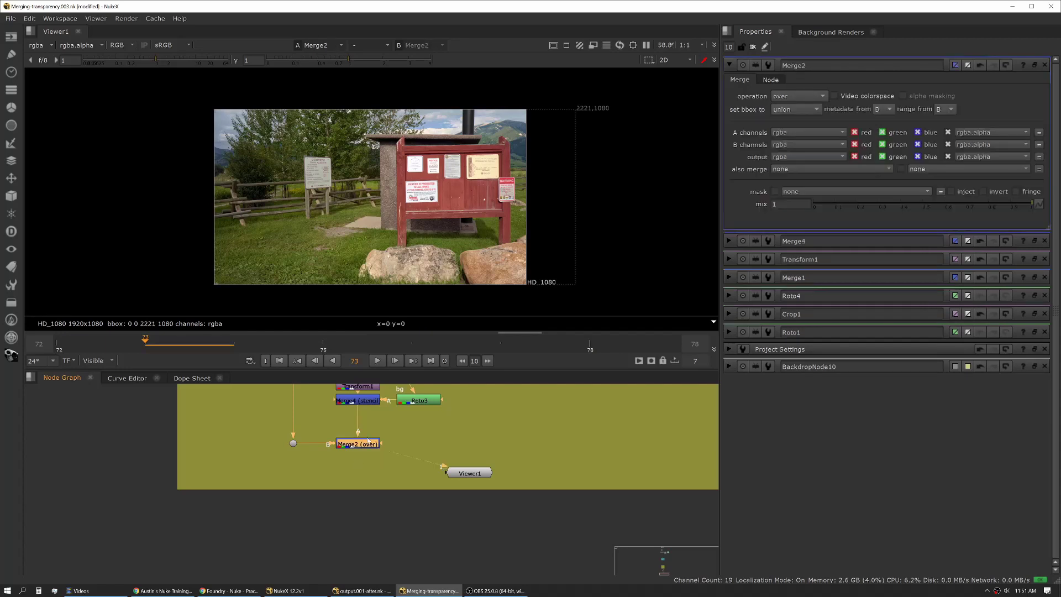
left_click(820, 109)
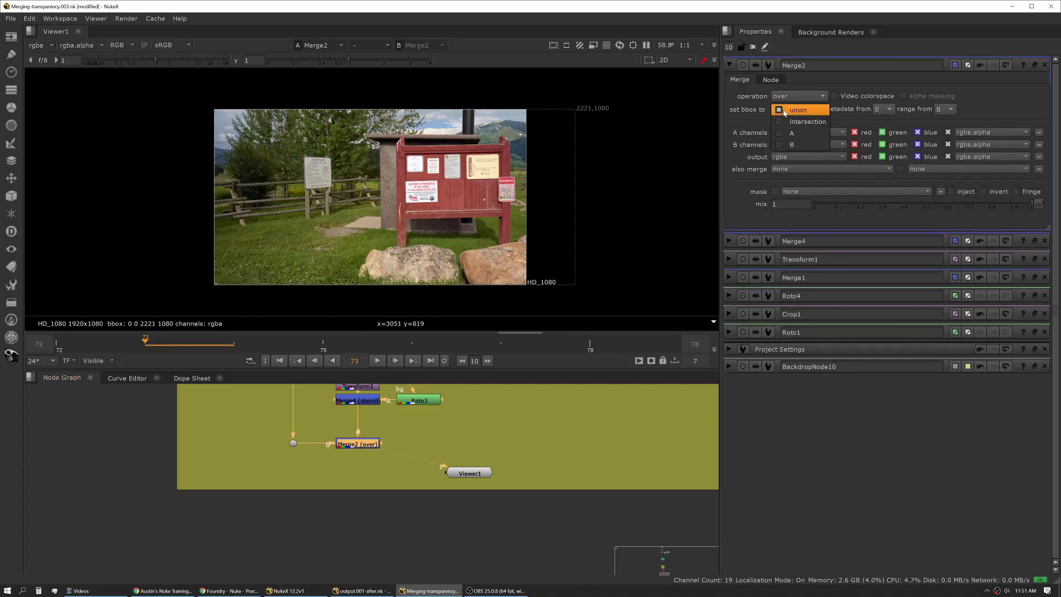
left_click(795, 146)
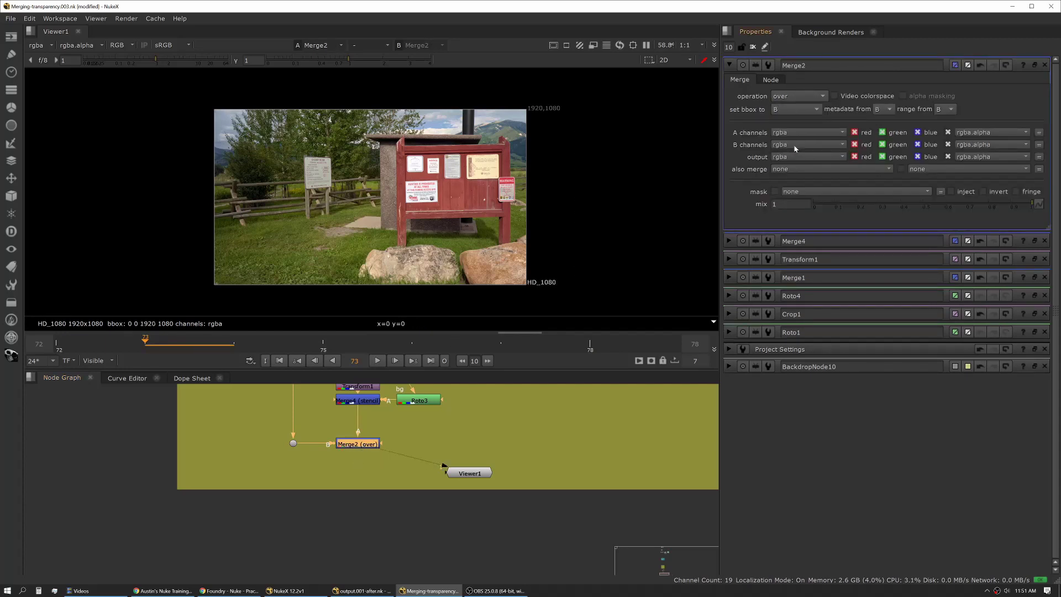
Step: Delete the old Roto1 and Crop1 nodes from the node graph
scroll(433, 514, "down", 2)
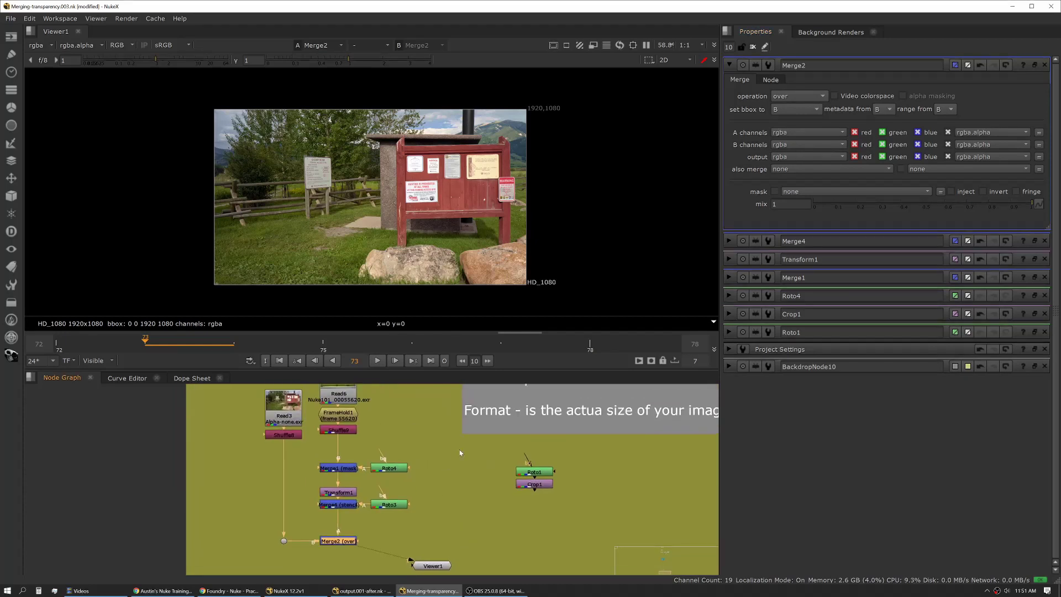
left_click_drag(462, 450, 584, 502)
key("Delete")
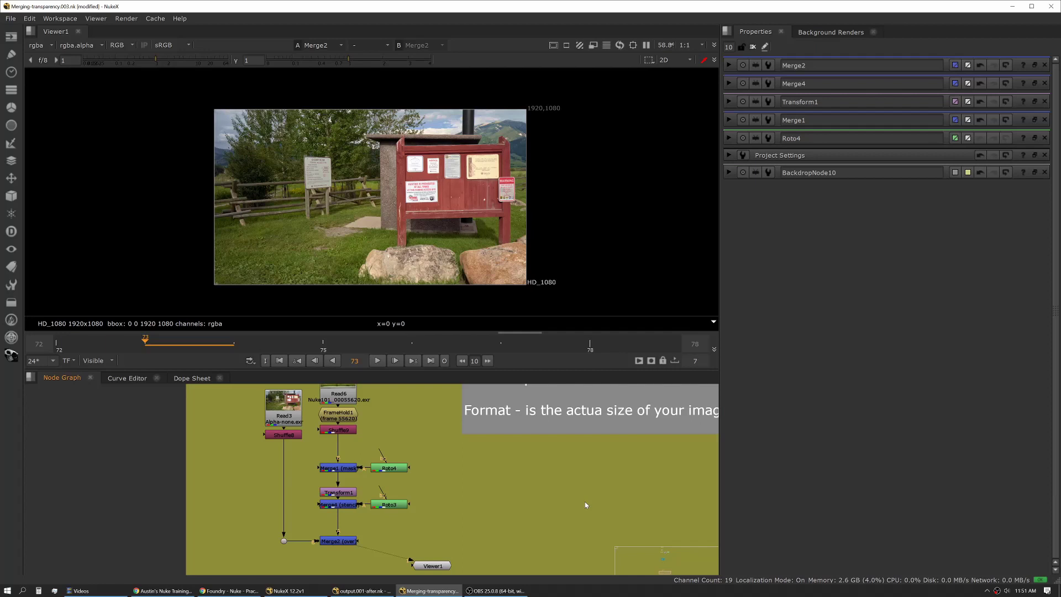
middle_click_drag(448, 449, 453, 479)
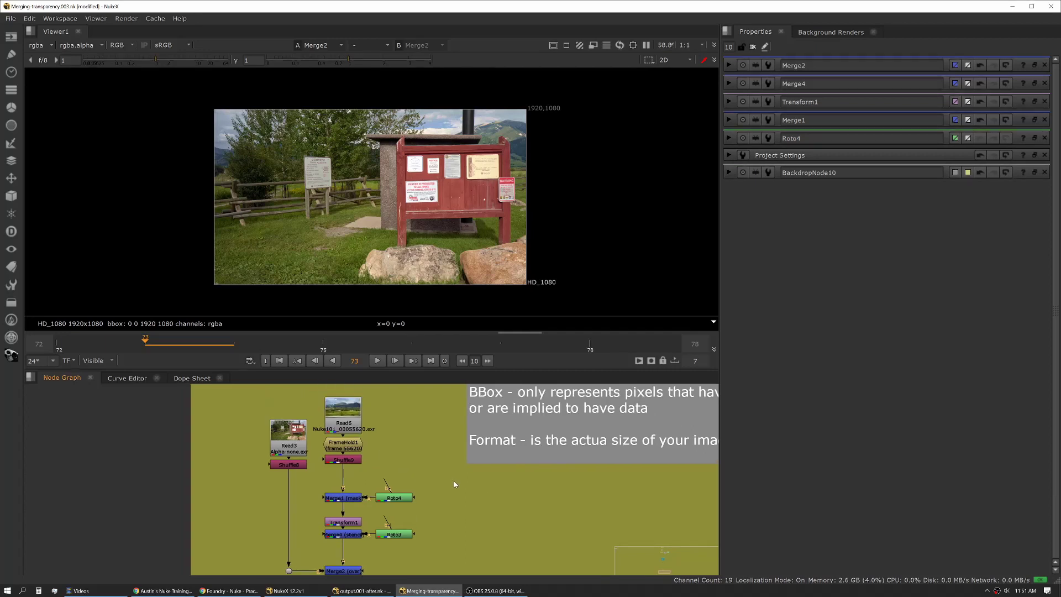
Step: View Read6 and add Merge5 with operation mask and bounding box set to A
left_click(353, 426)
key("1")
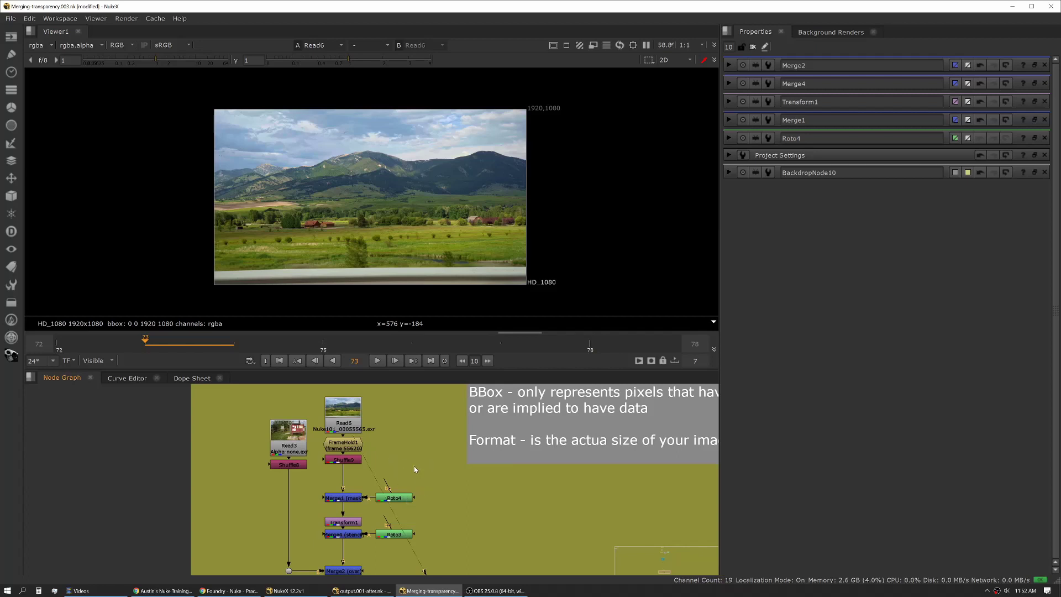
key("m")
left_click(801, 96)
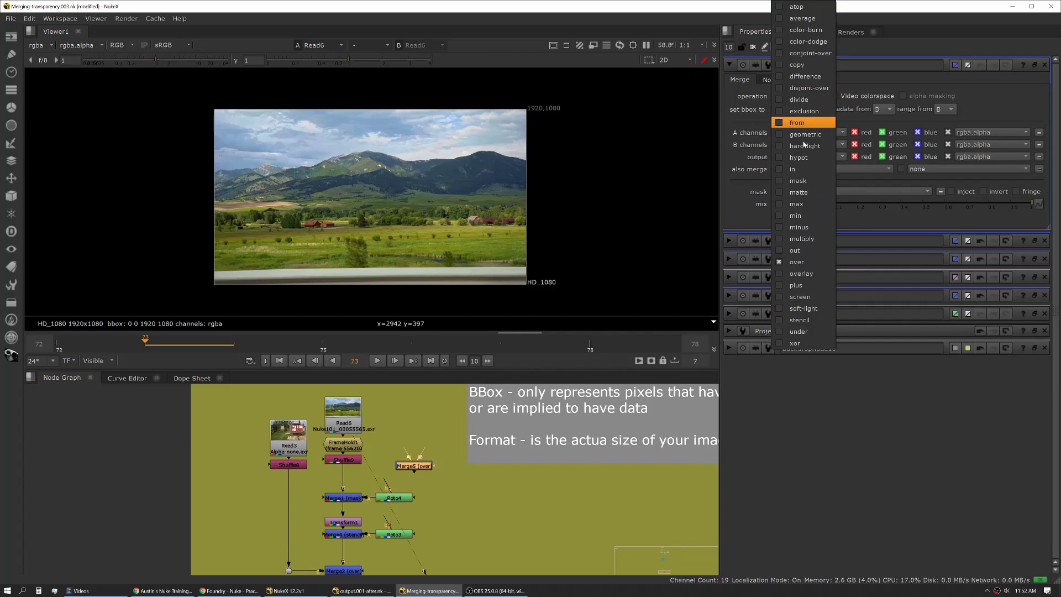
left_click(806, 181)
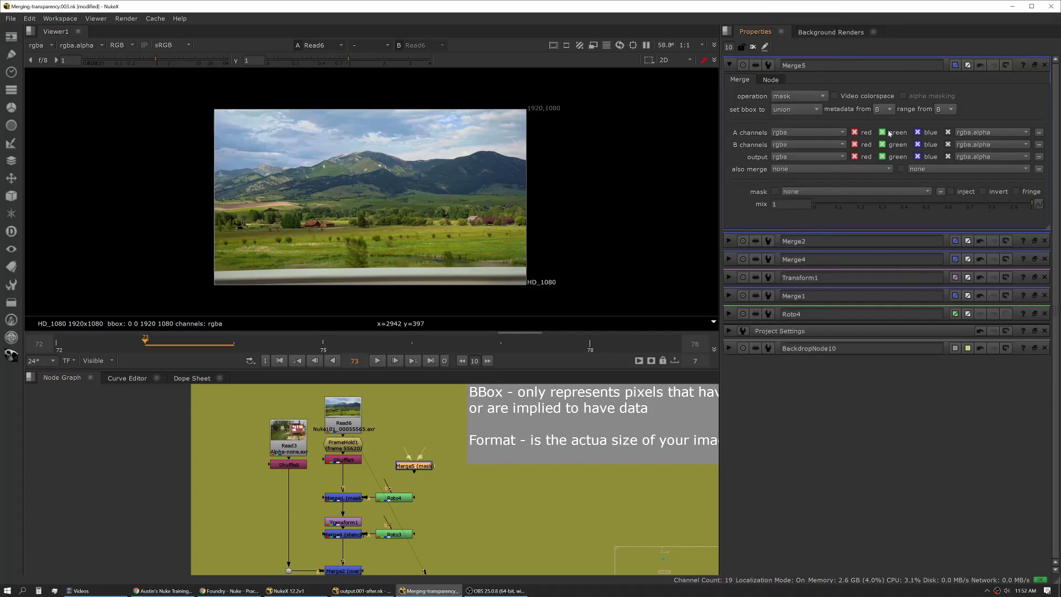
left_click(817, 109)
left_click(802, 134)
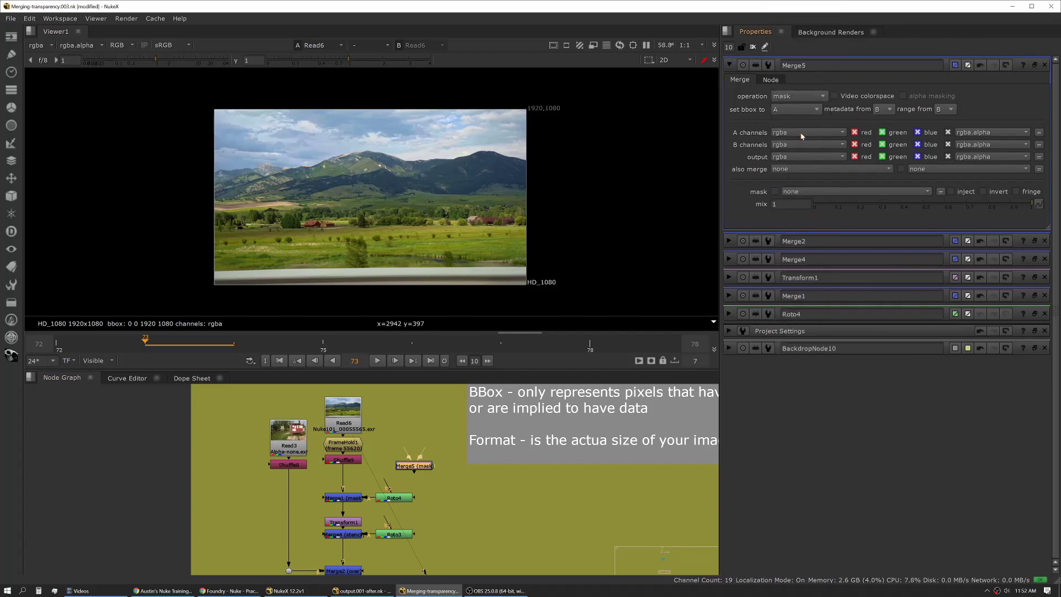
left_click(450, 482)
Step: Add a new Roto1 node feeding Merge5 and arrange the two nodes
key("o")
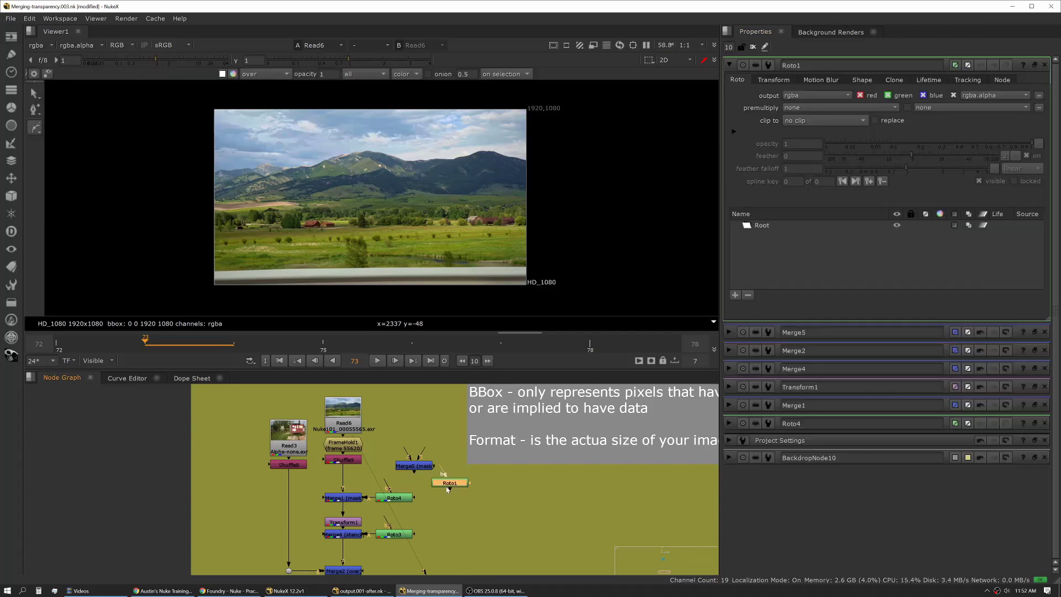
left_click_drag(452, 492, 425, 488)
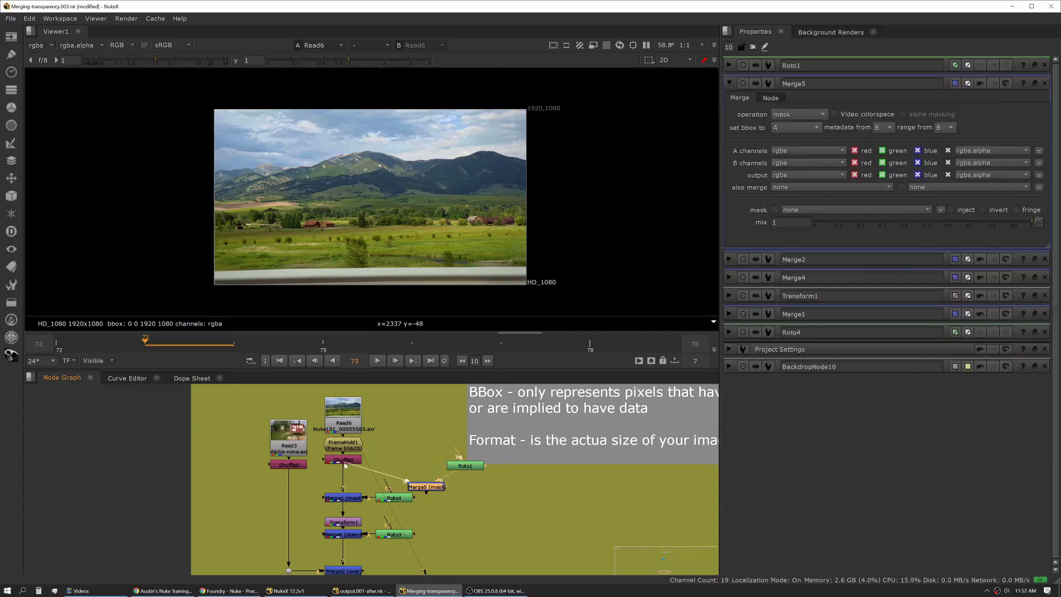
left_click_drag(440, 489, 448, 491)
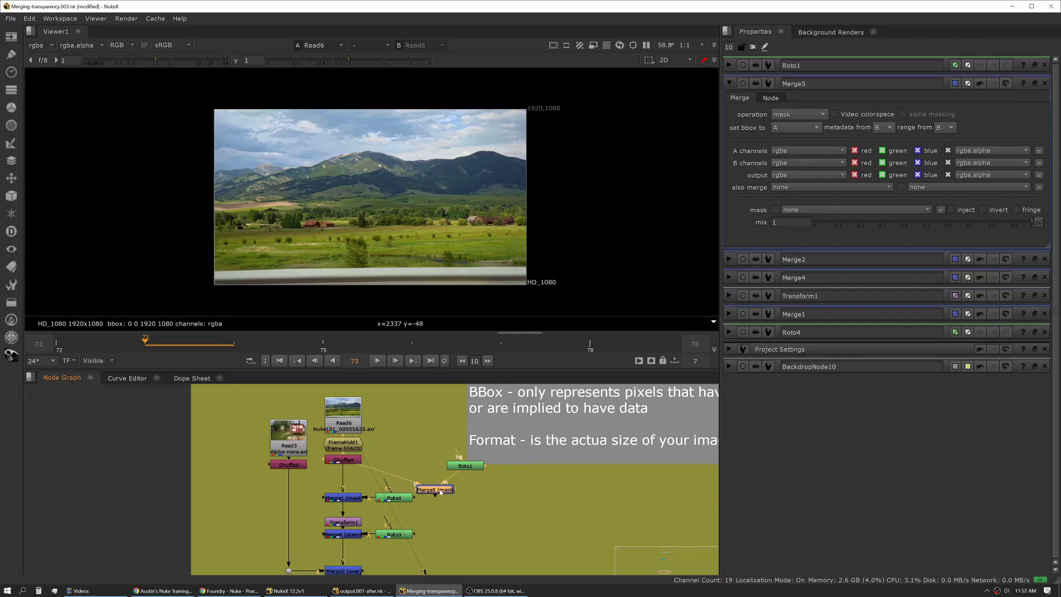
left_click(353, 461)
Step: View Shuffle9 and delete Roto1's existing Bezier1 shape
key("1")
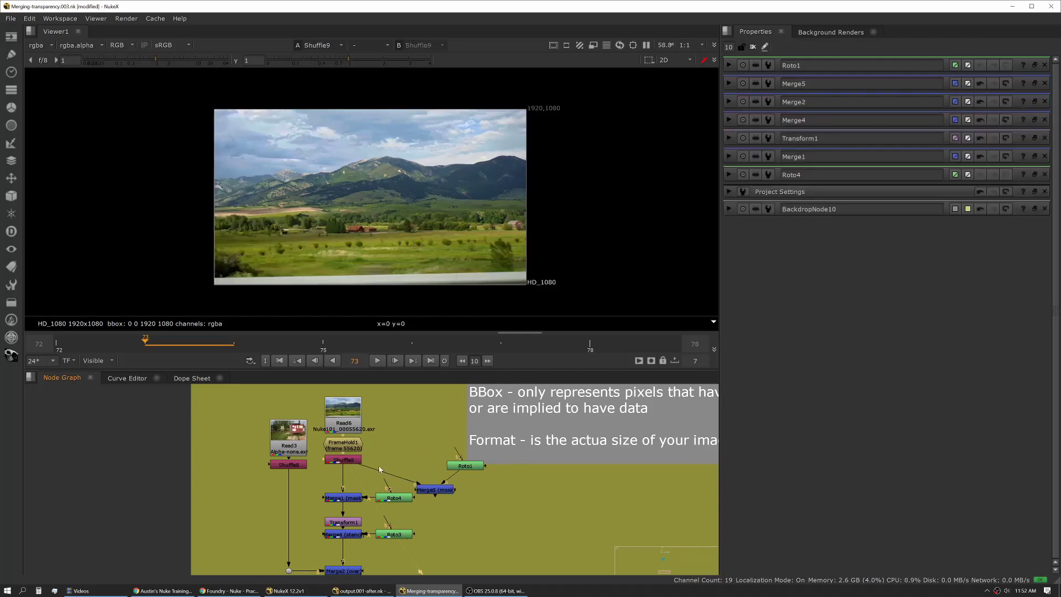
double_click(466, 466)
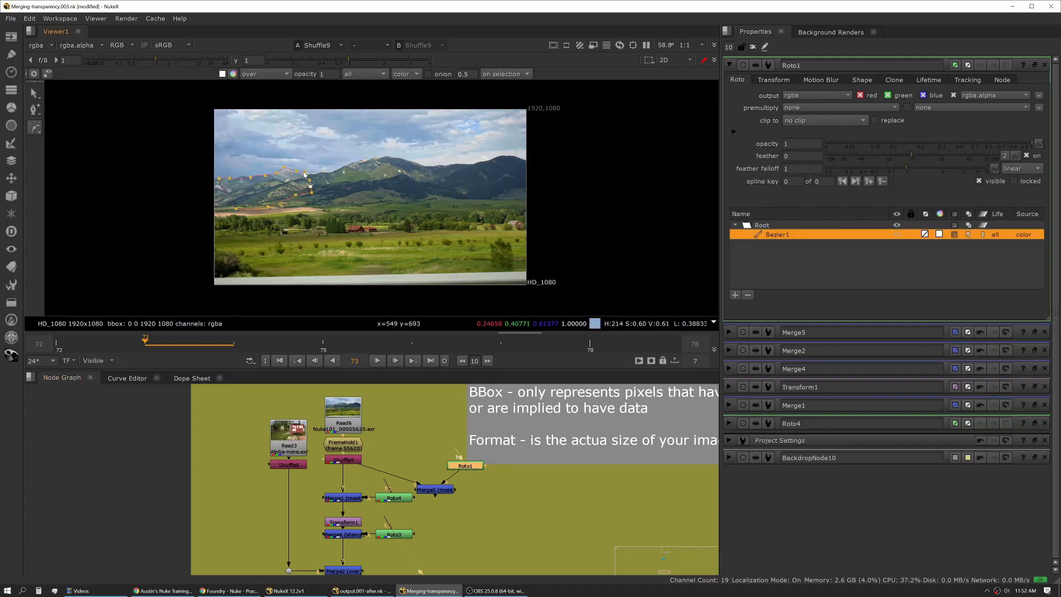
key("q")
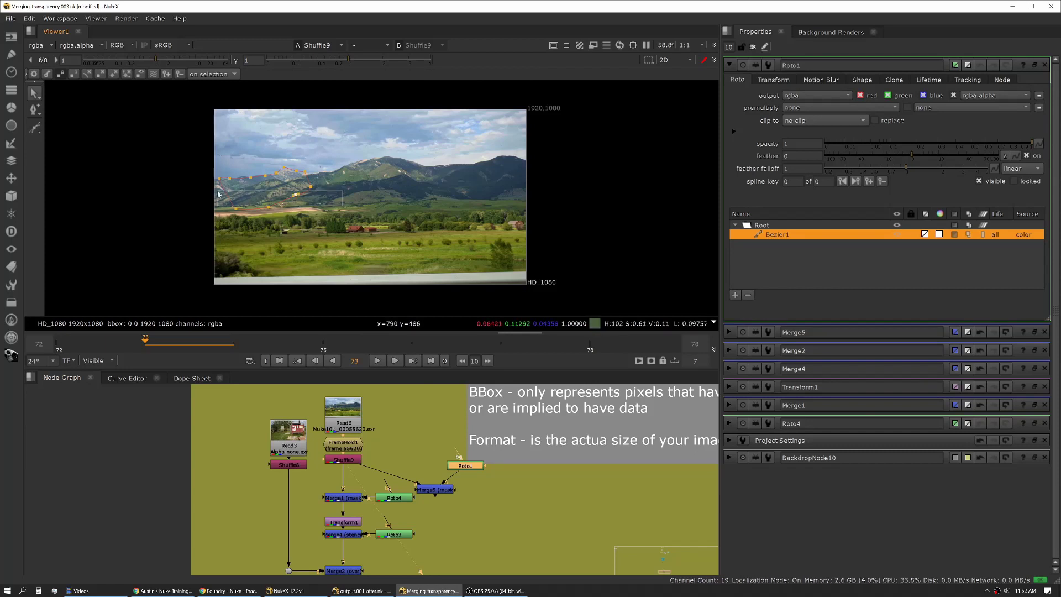
left_click_drag(320, 230, 199, 159)
key("Delete")
Step: Draw a closed Bezier around the sky patch, then view Merge5's masked output
key("v")
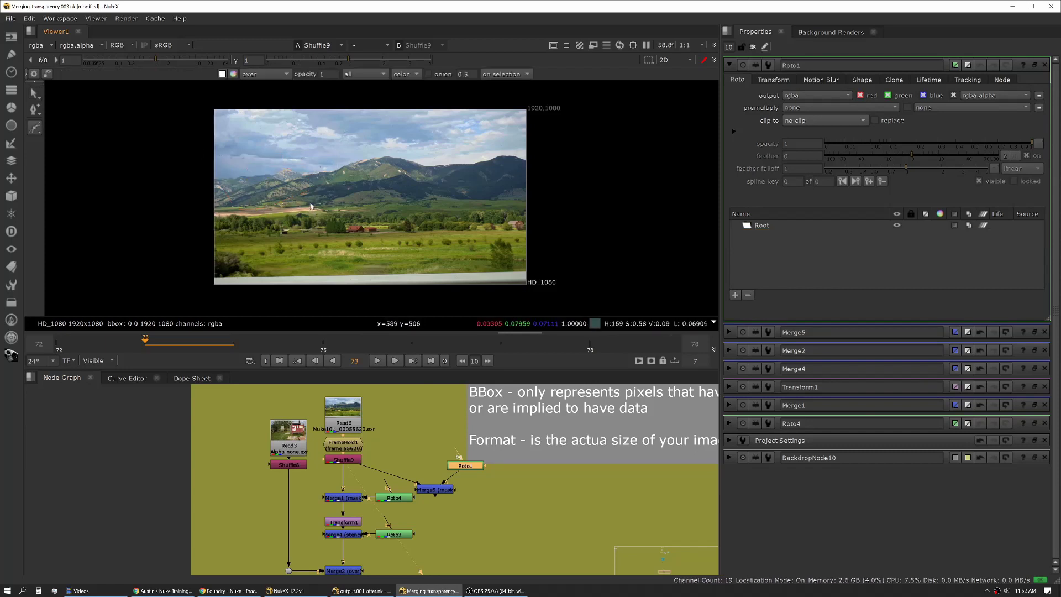
left_click(293, 161)
left_click(256, 167)
left_click(228, 167)
left_click(223, 133)
left_click(262, 120)
left_click(312, 116)
left_click(337, 114)
left_click(355, 127)
left_click(343, 146)
left_click(320, 157)
left_click(299, 165)
left_click(294, 160)
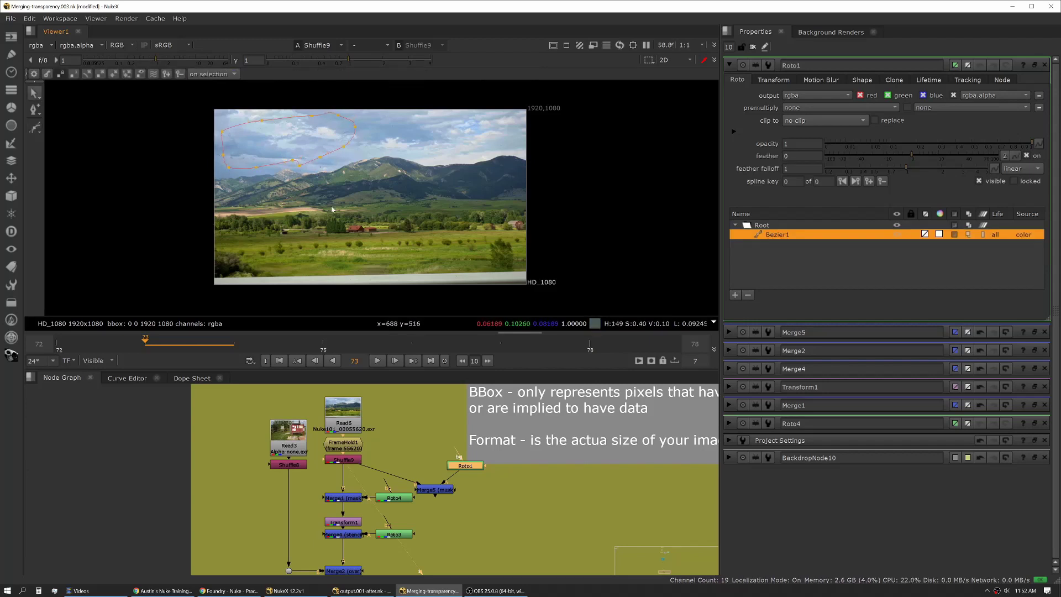
left_click(443, 489)
key("1")
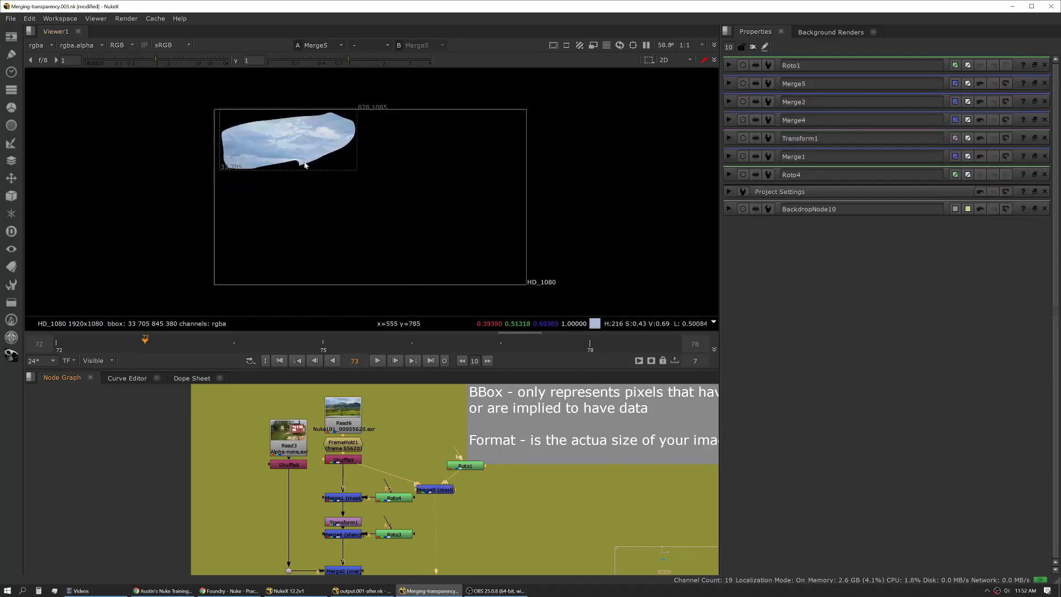
Step: Insert Merge8 before Merge2 with its A input from Merge5, and compare outputs
middle_click_drag(401, 471, 386, 390)
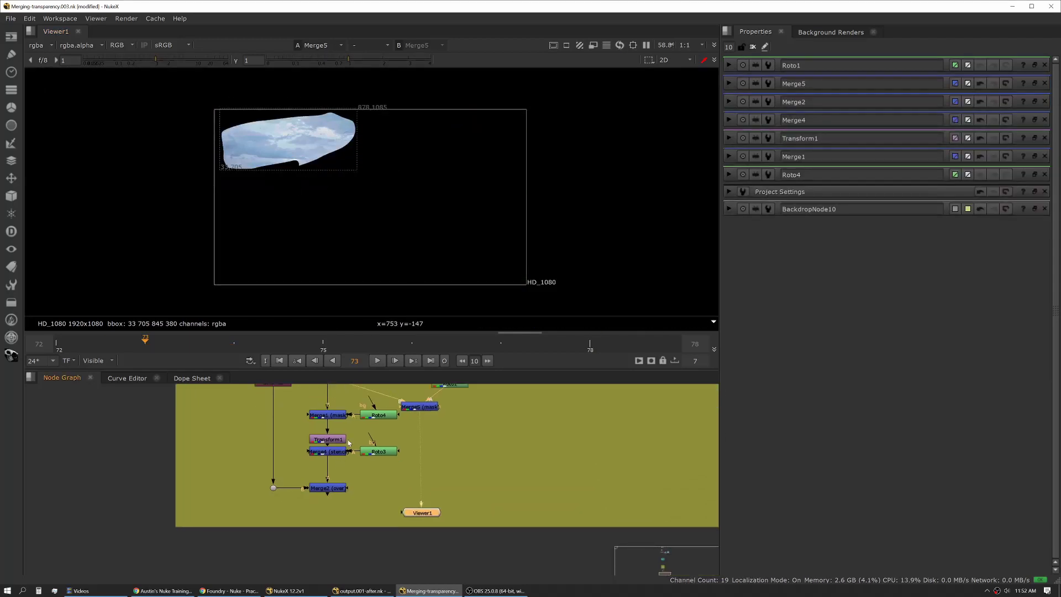
middle_click_drag(403, 450, 408, 464)
left_click(454, 473)
key("m")
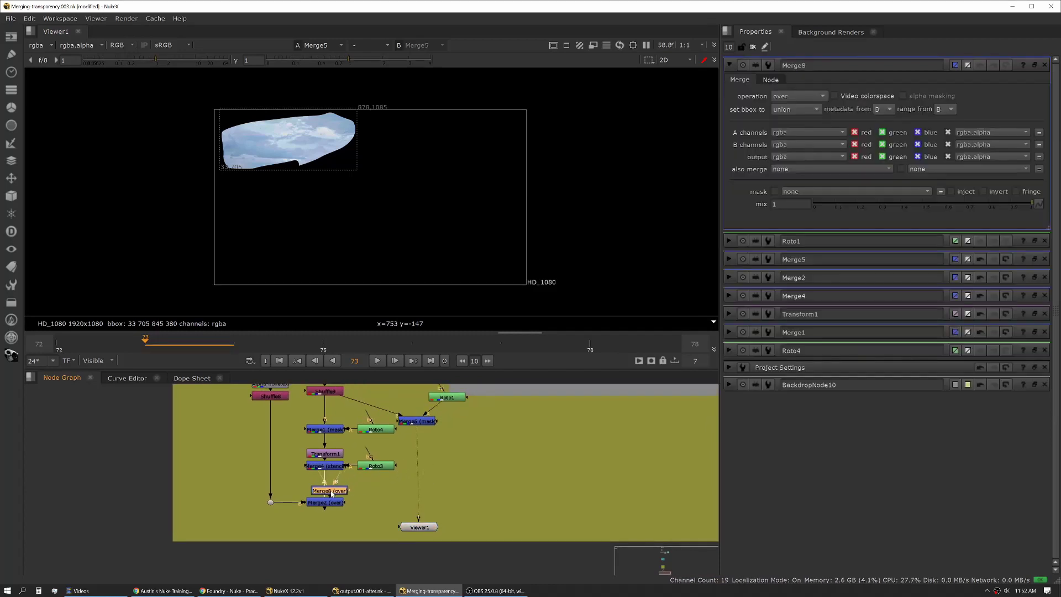
left_click(326, 490)
left_click_drag(319, 476, 417, 425)
left_click_drag(325, 491, 402, 491)
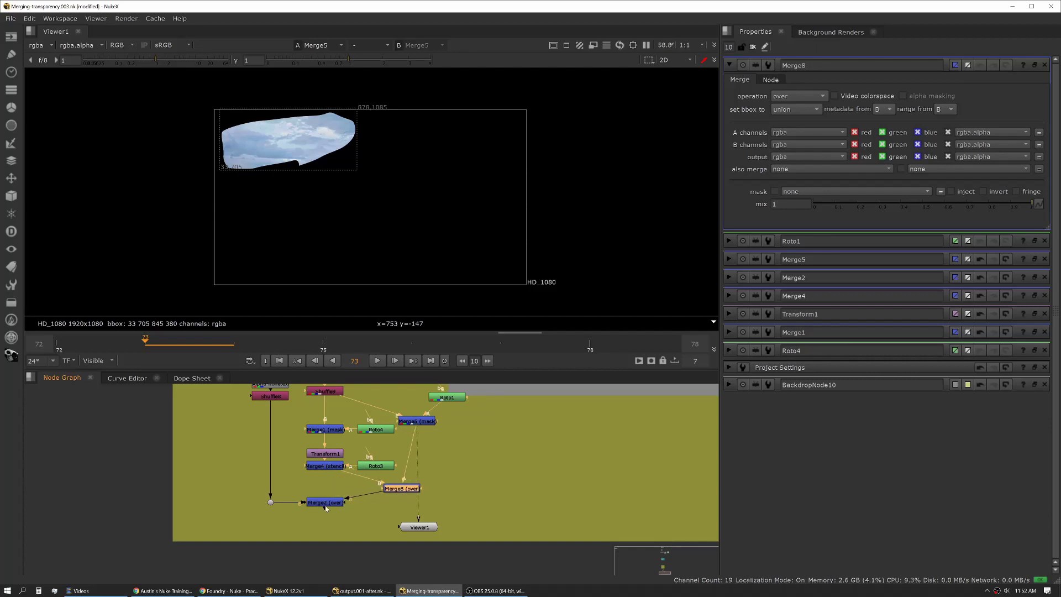
left_click_drag(325, 502, 329, 522)
left_click_drag(418, 519, 404, 491)
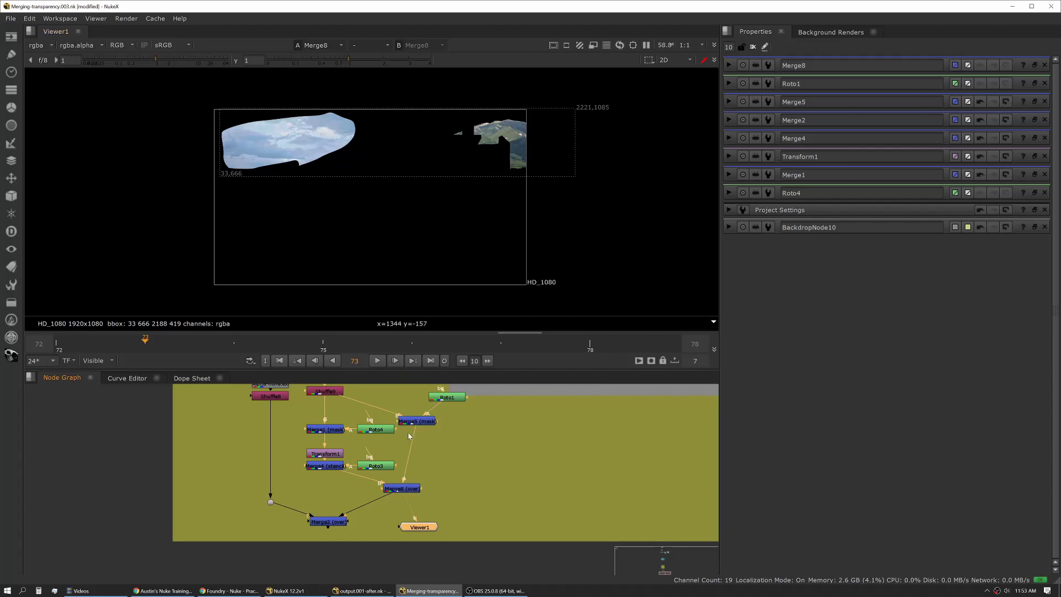
key("1")
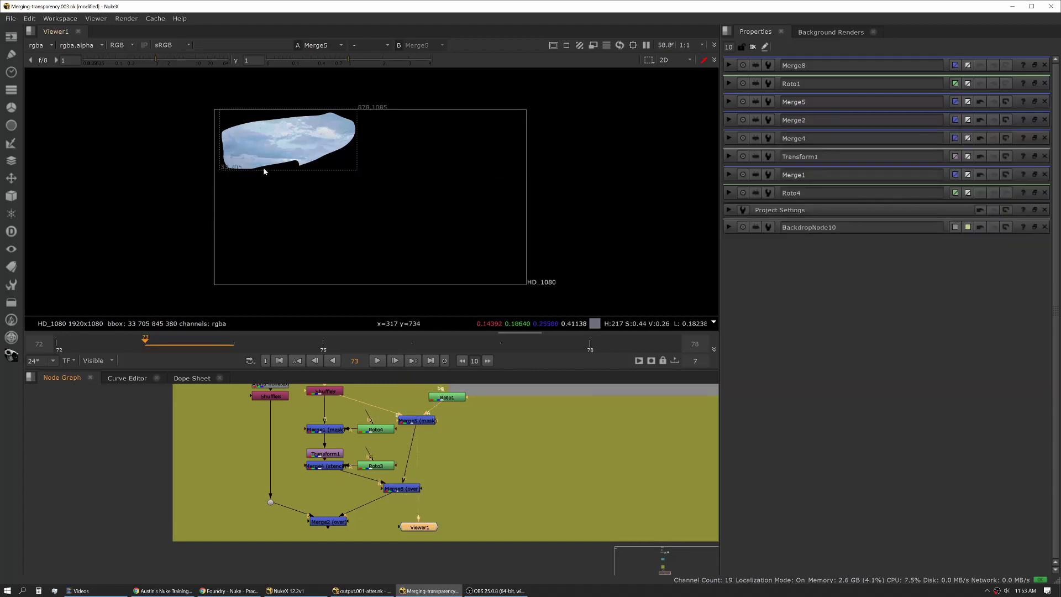
Step: Add Transform2 below Merge5 and shift the sky patch up and left
left_click(344, 522)
key("1")
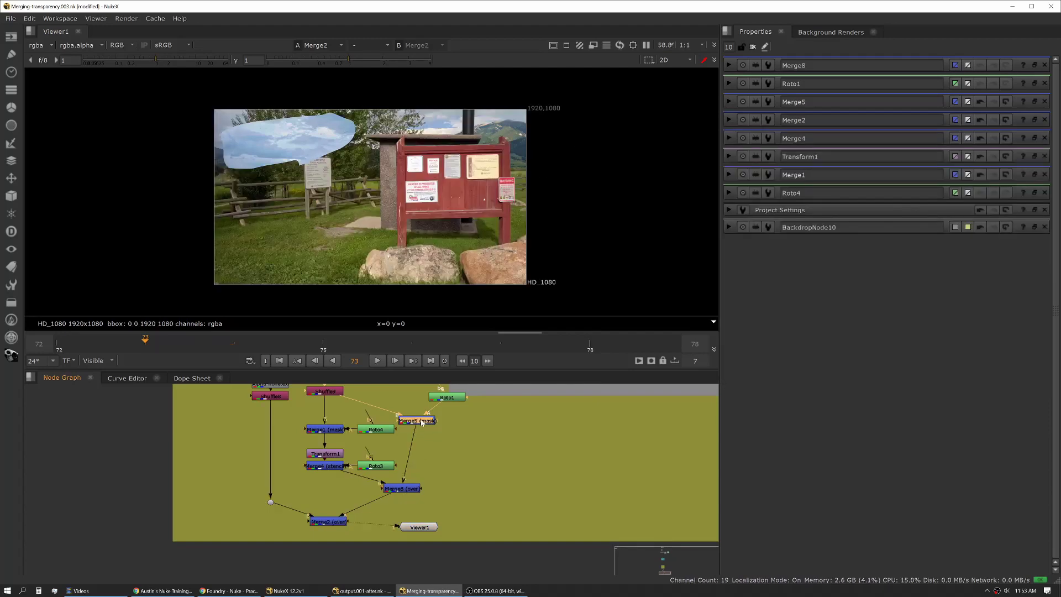
double_click(421, 421)
key("t")
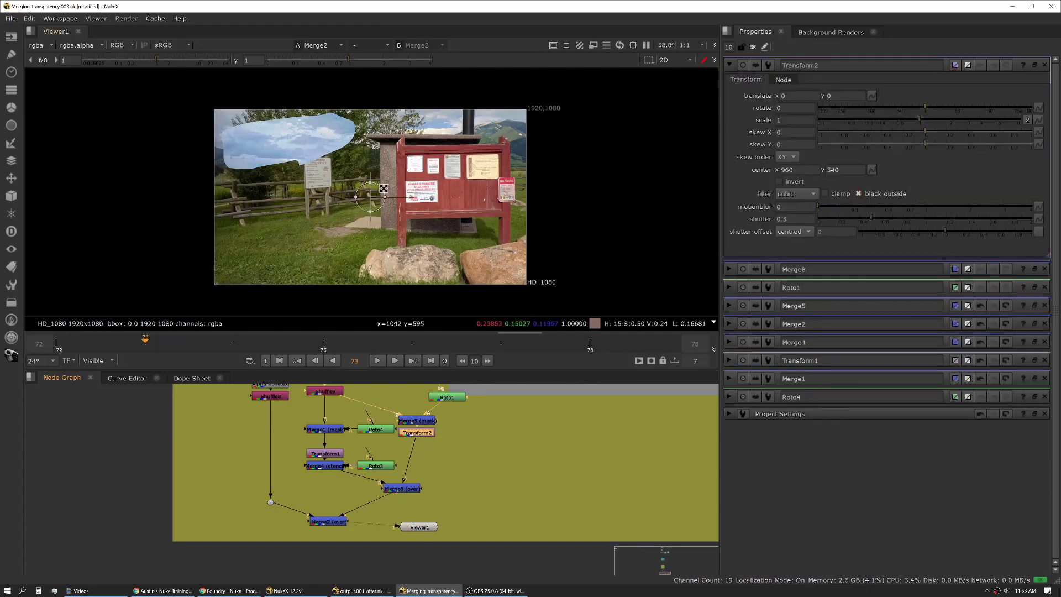
left_click_drag(375, 198, 348, 181)
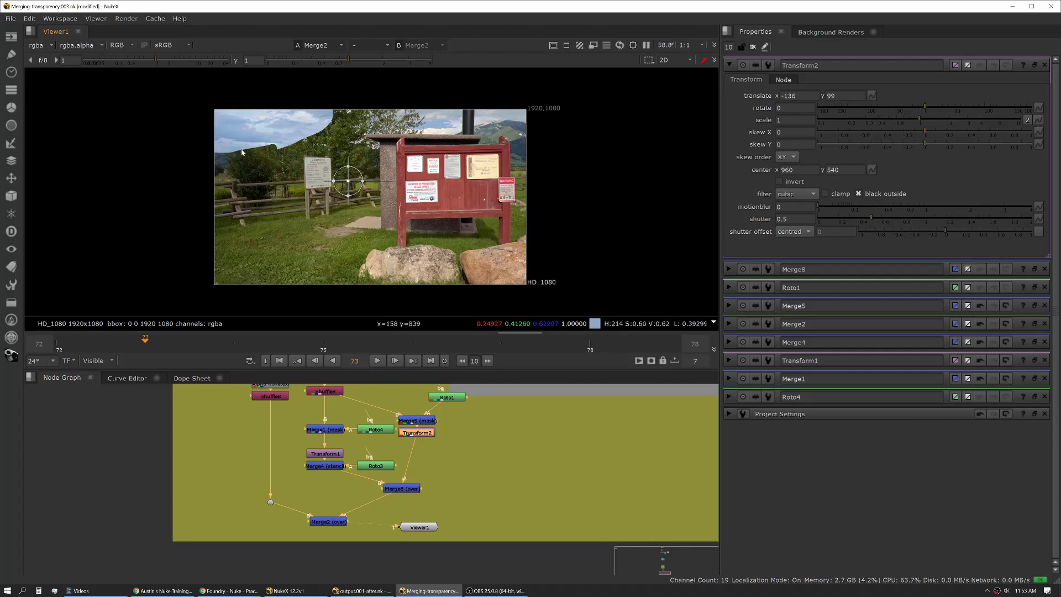
Step: Create a stencil merge, Merge9, on the sky branch
key("Tab")
type("sver")
key("Escape")
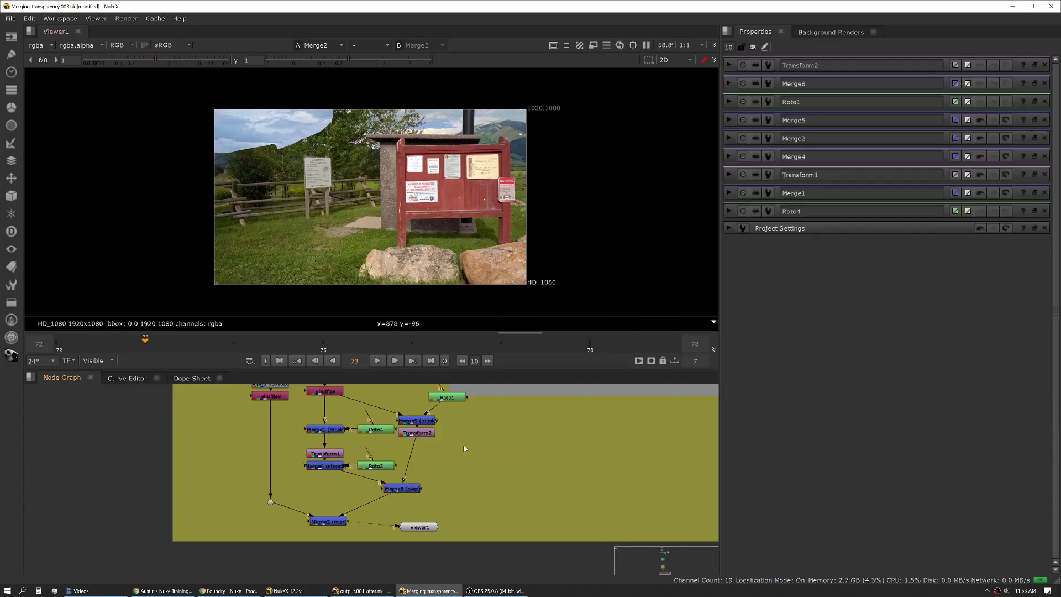
key("Tab")
type("sten")
key("Return")
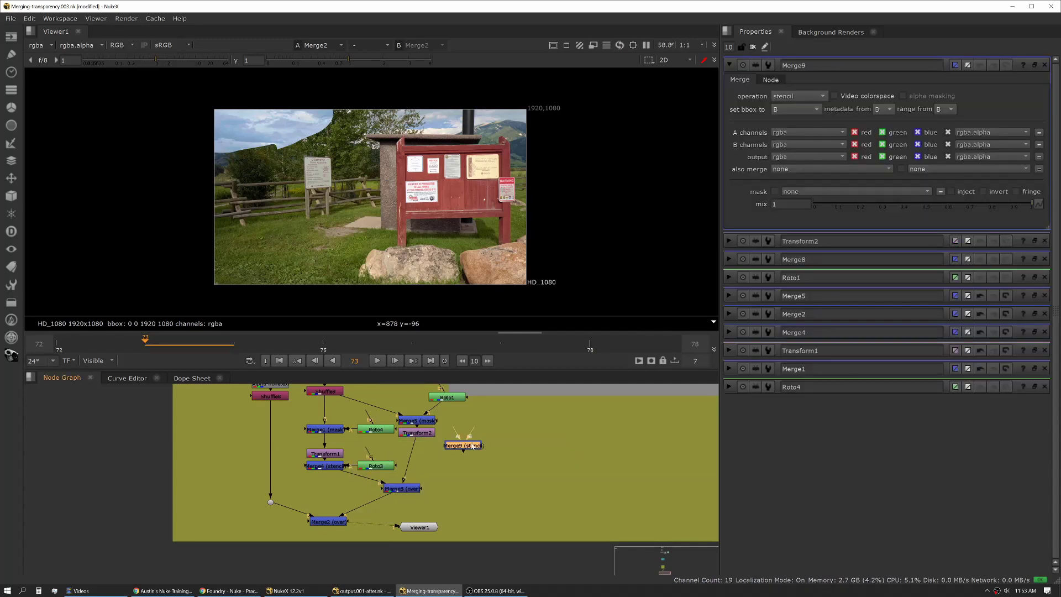
left_click_drag(418, 459, 424, 459)
left_click(491, 443)
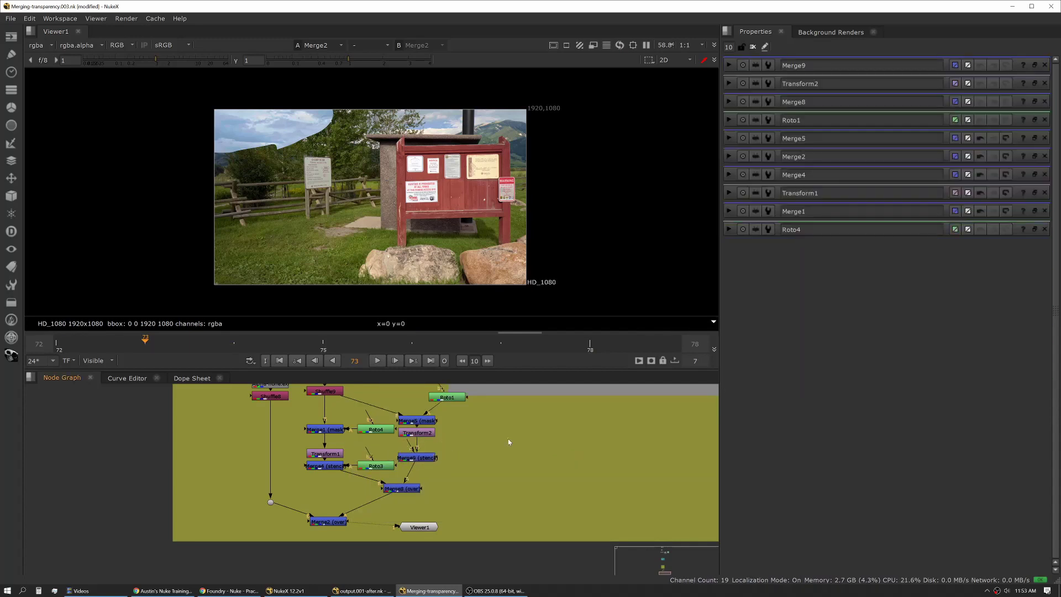
Step: Discard a trial mask merge and wire a new Roto5 into Merge9's A input
key("Tab")
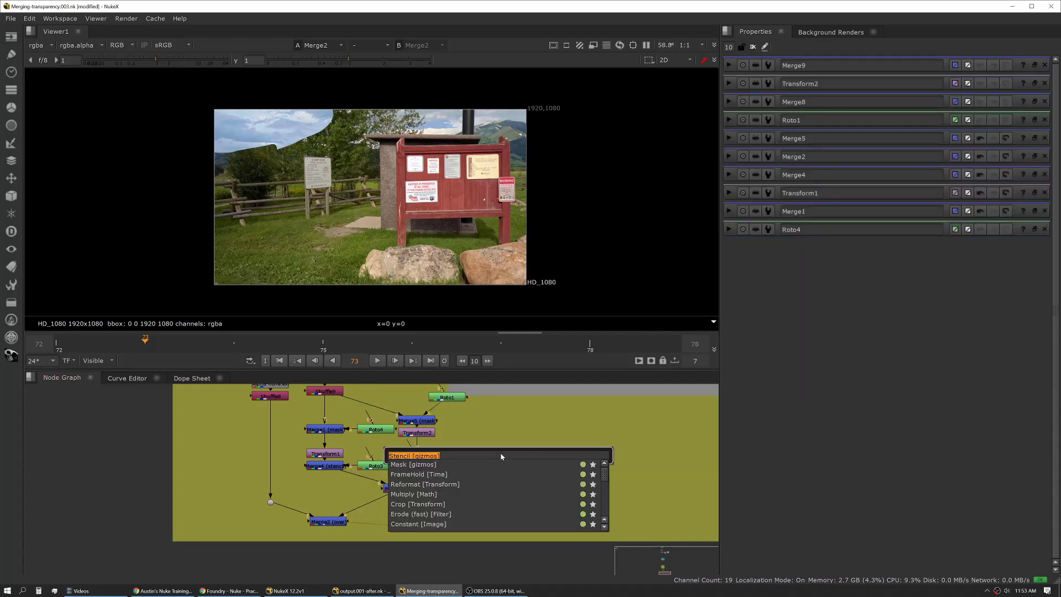
type("mas")
left_click(427, 470)
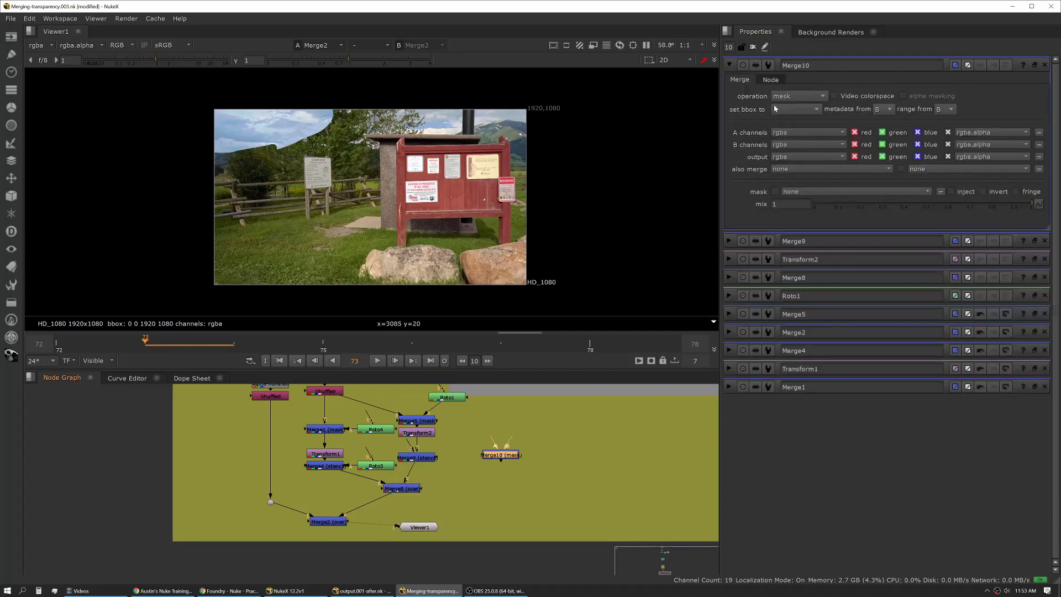
key("ctrl+z")
key("ctrl+shift+z")
key("ctrl+z")
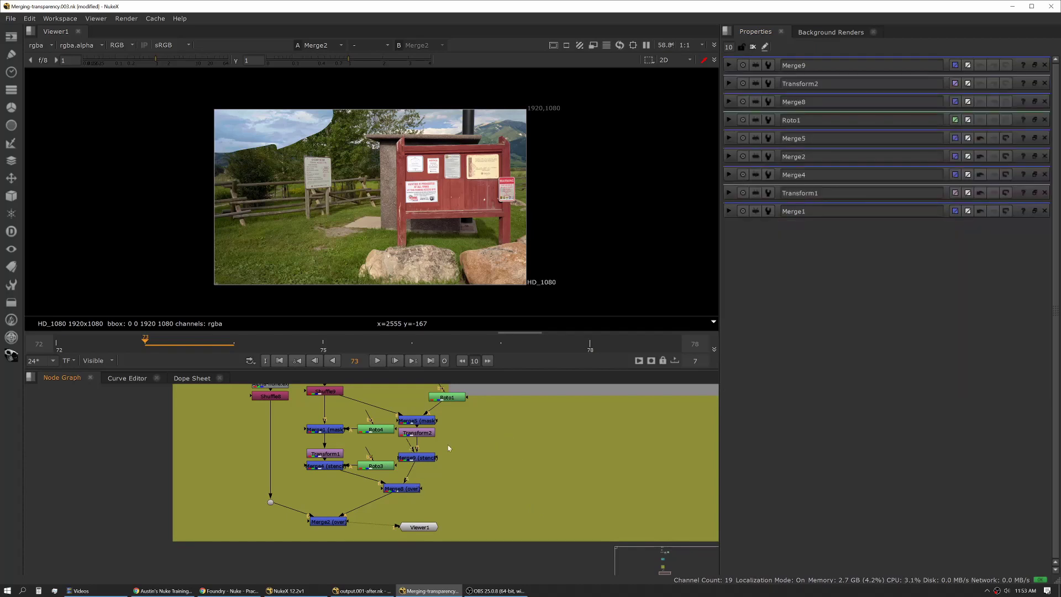
key("o")
left_click_drag(413, 447, 475, 438)
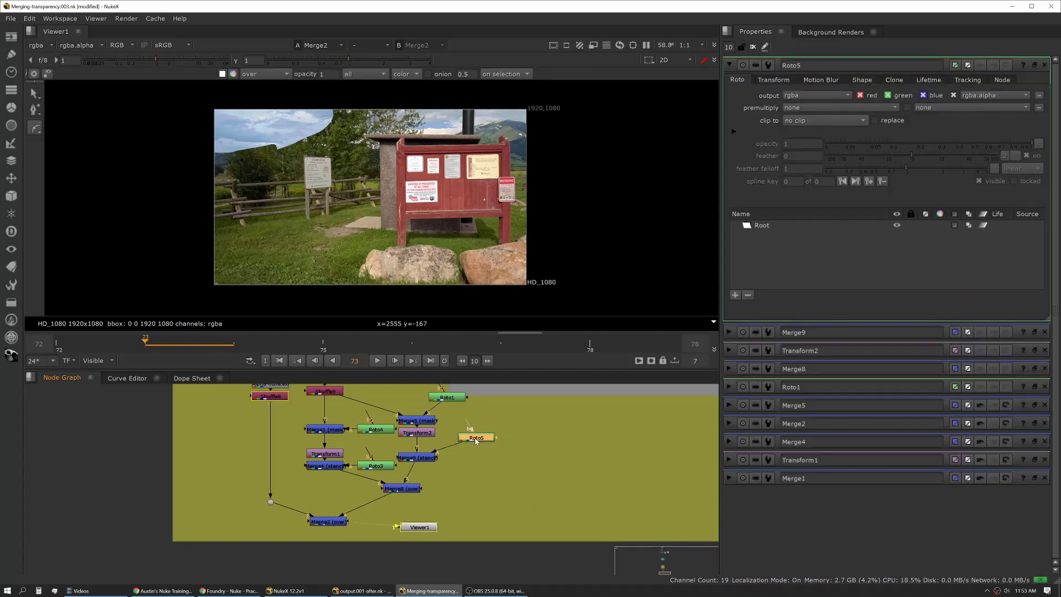
Step: Compare Merge9's stencil result with the unmodified Shuffle8 photo
left_click(11, 285)
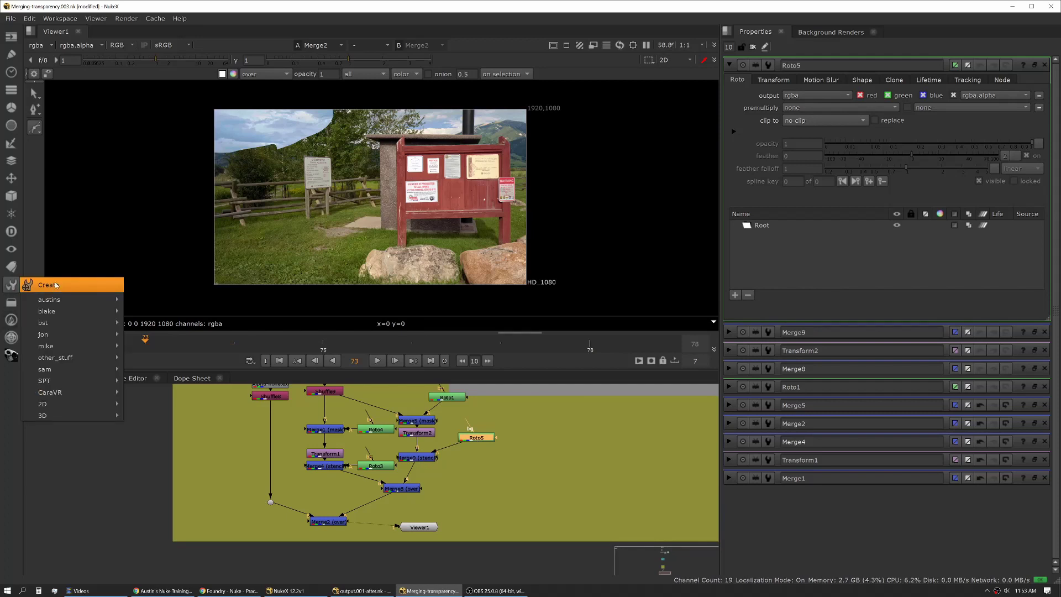
left_click(478, 460)
left_click(424, 458)
key("1")
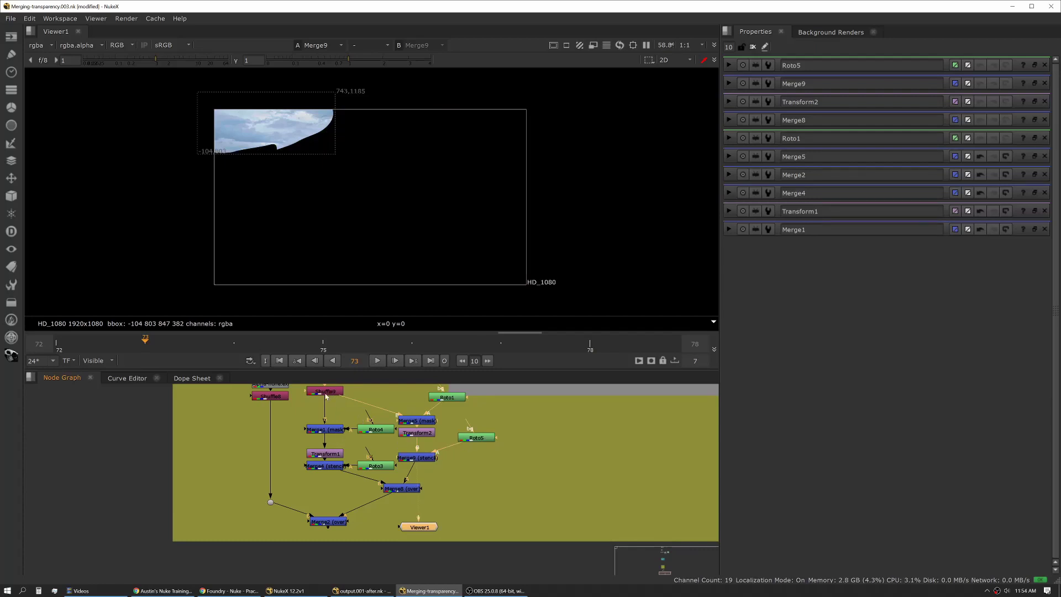
left_click(271, 397)
key("1")
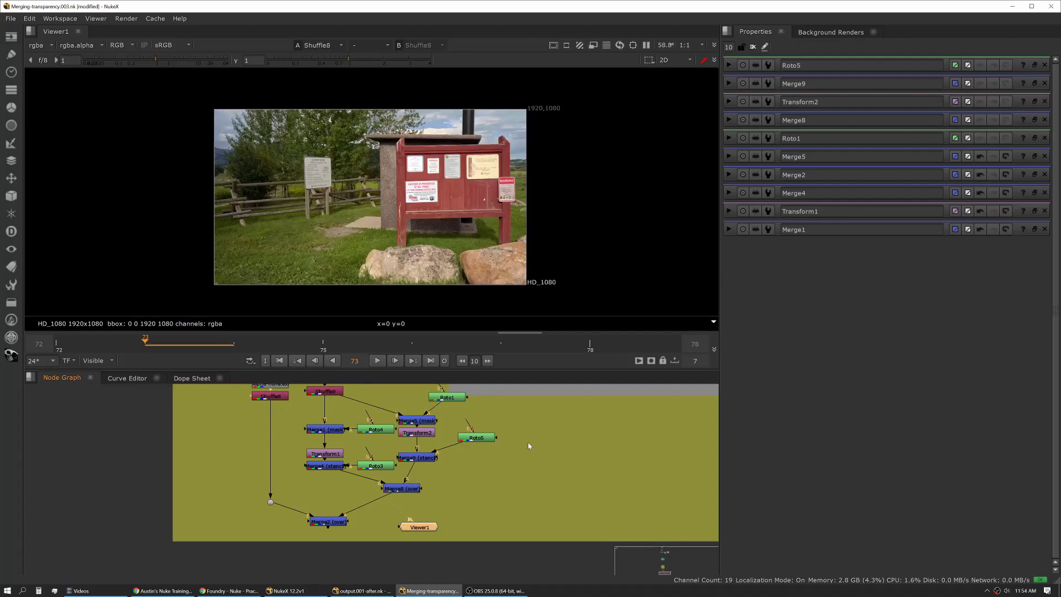
Step: Draw a closed Bezier in Roto5 along the photo's left and top edges
double_click(477, 437)
left_click(237, 184)
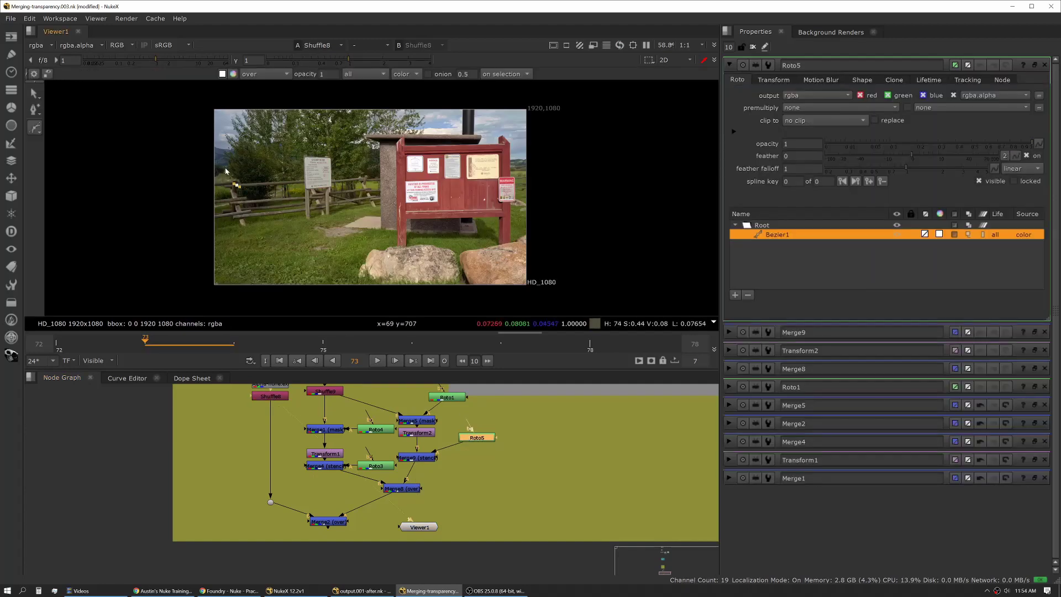
left_click(226, 163)
left_click(236, 151)
left_click_drag(230, 125, 239, 136)
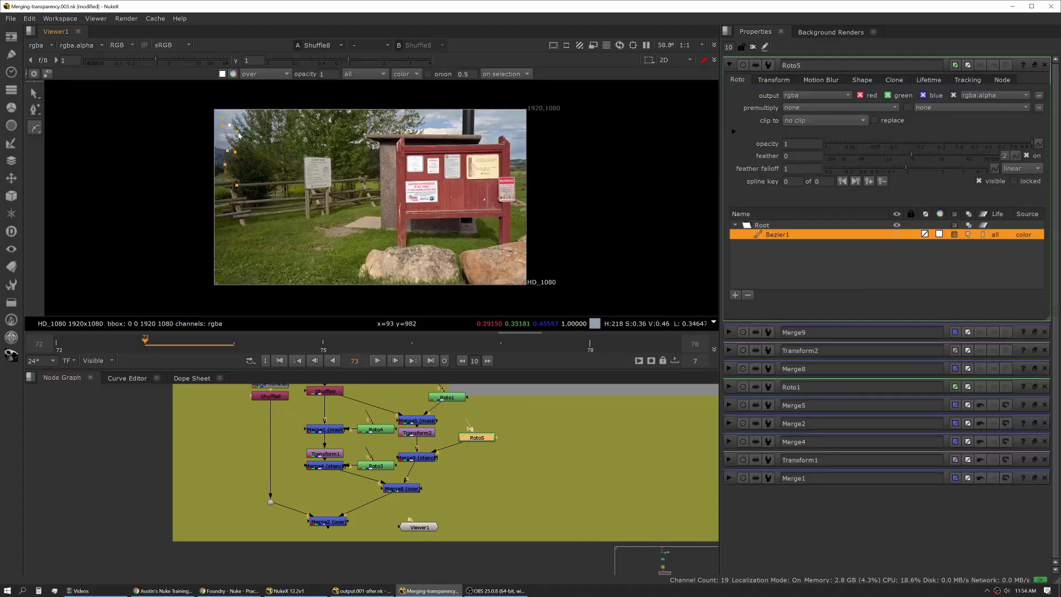
left_click(249, 102)
left_click(321, 105)
left_click_drag(340, 106, 360, 143)
left_click(341, 170)
left_click(284, 199)
left_click(236, 185)
Step: Check the cutout in Merge9's stencilled sky and Merge8's combined output
left_click(417, 458)
key("1")
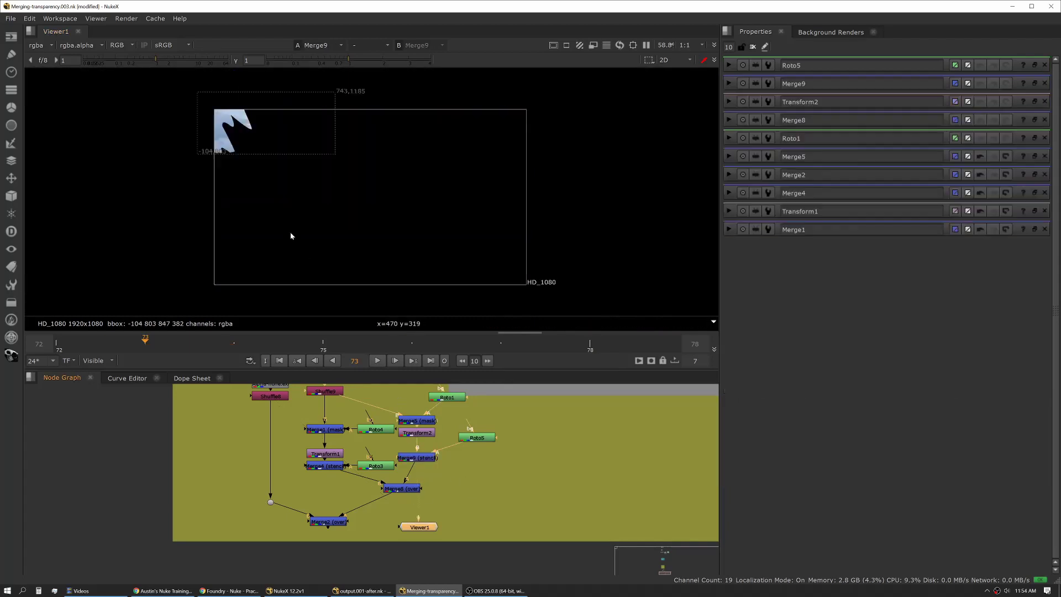
left_click(402, 488)
key("1")
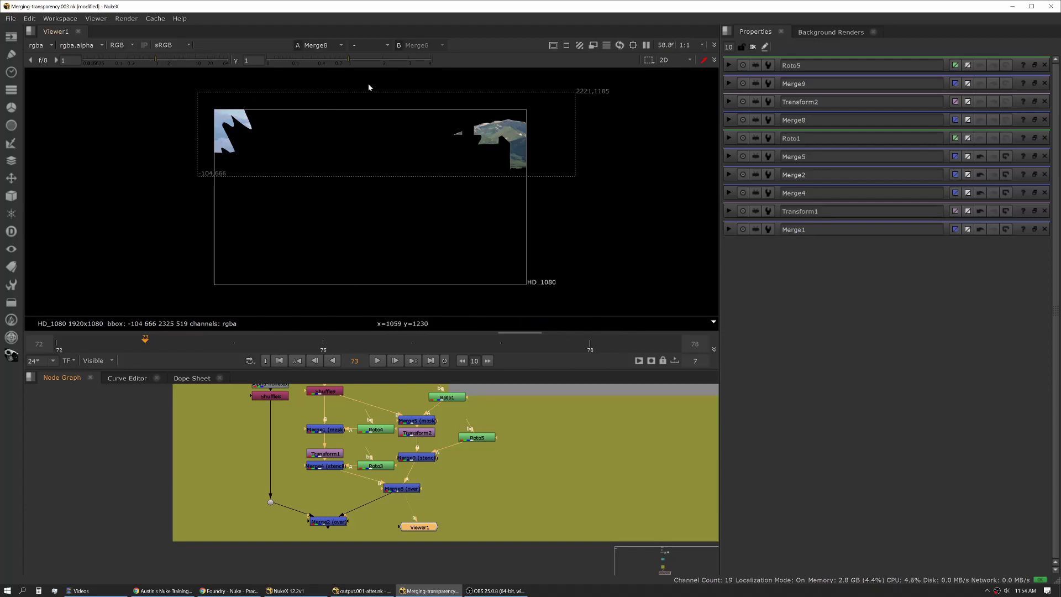
Step: Adjust Roto5's upper-left Bezier points to fit the tree outline
left_click(343, 523)
key("1")
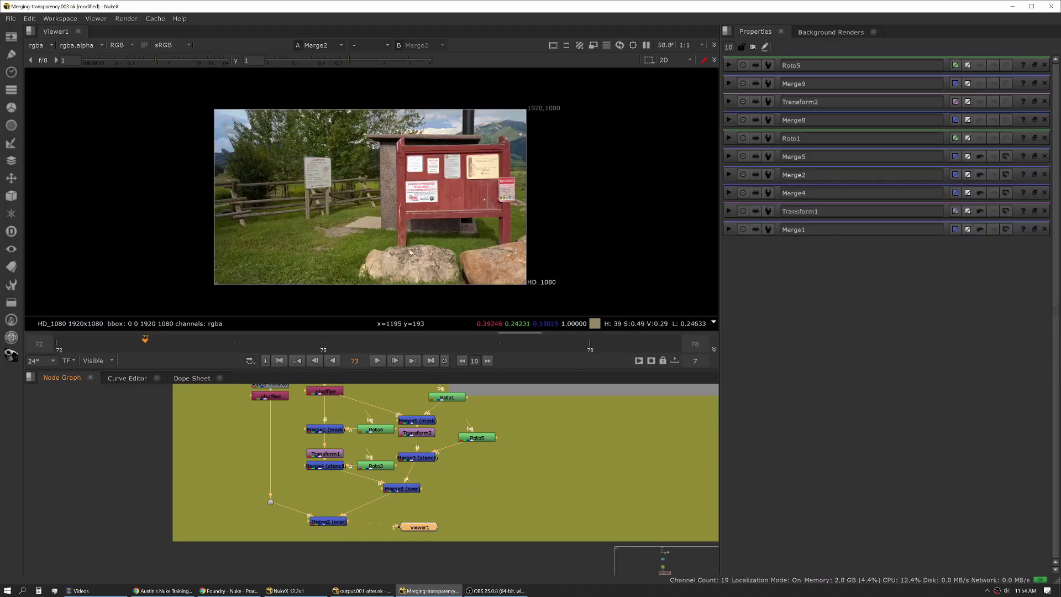
double_click(490, 439)
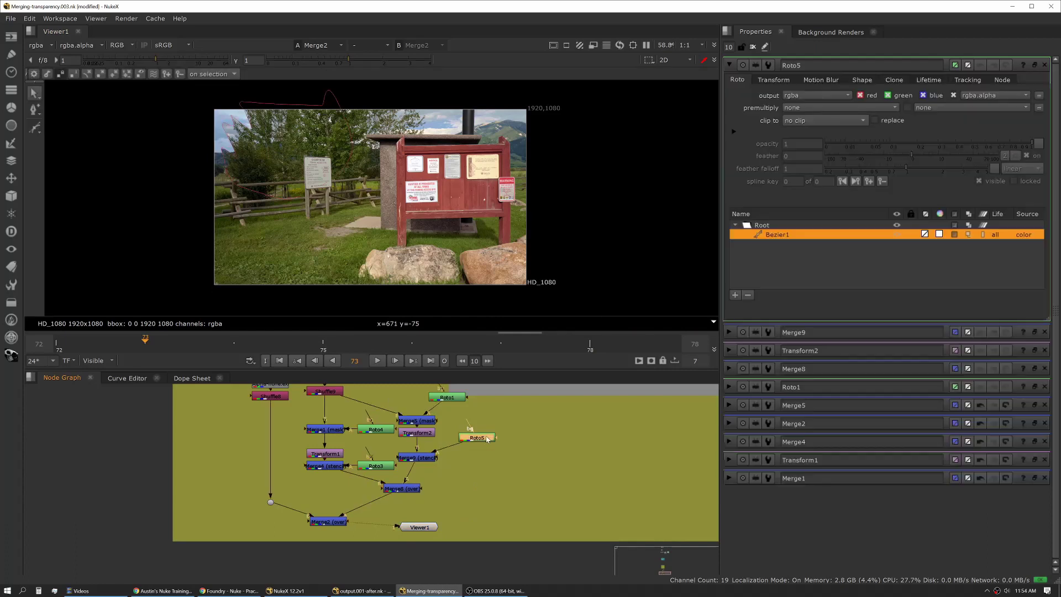
scroll(226, 132, "up", 4)
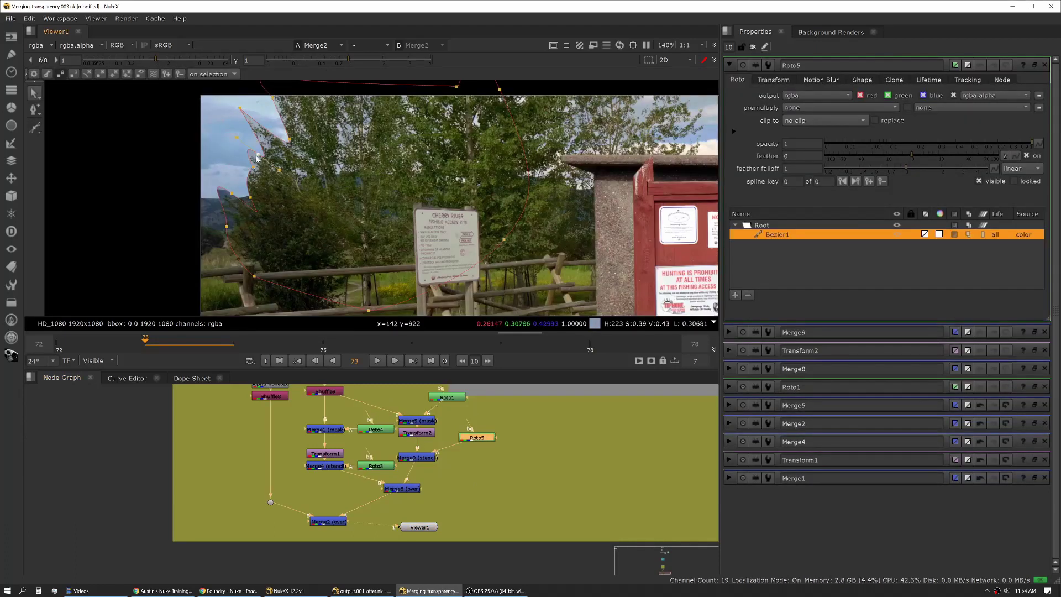
left_click_drag(238, 132, 258, 155)
left_click_drag(240, 108, 282, 135)
scroll(386, 263, "down", 3)
Step: View Merge9's stencilled sky patch with its bounding box beyond the upper left
left_click(491, 519)
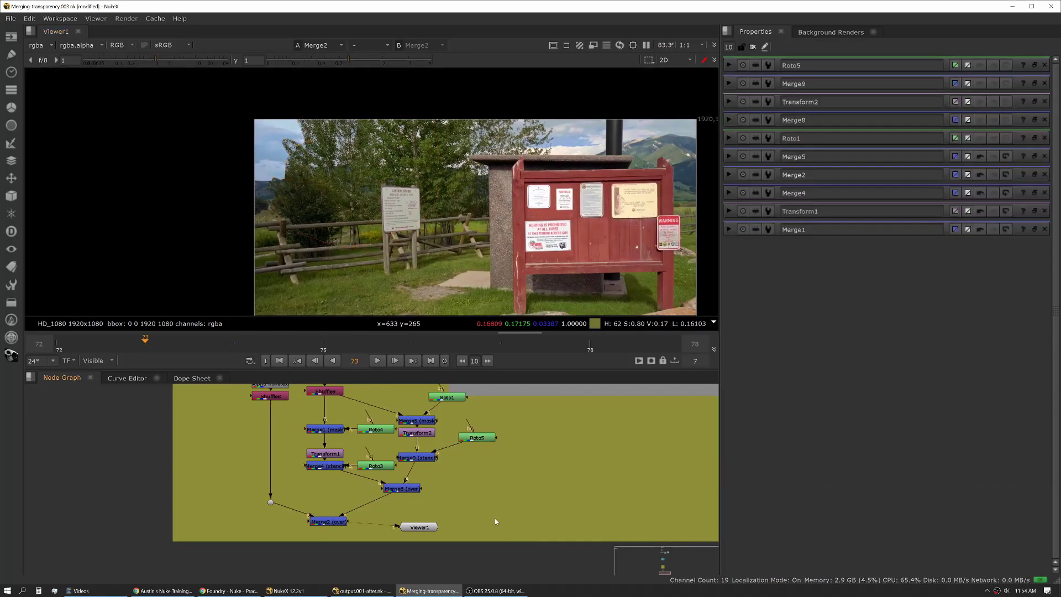
left_click(420, 458)
key("1")
left_click(500, 473)
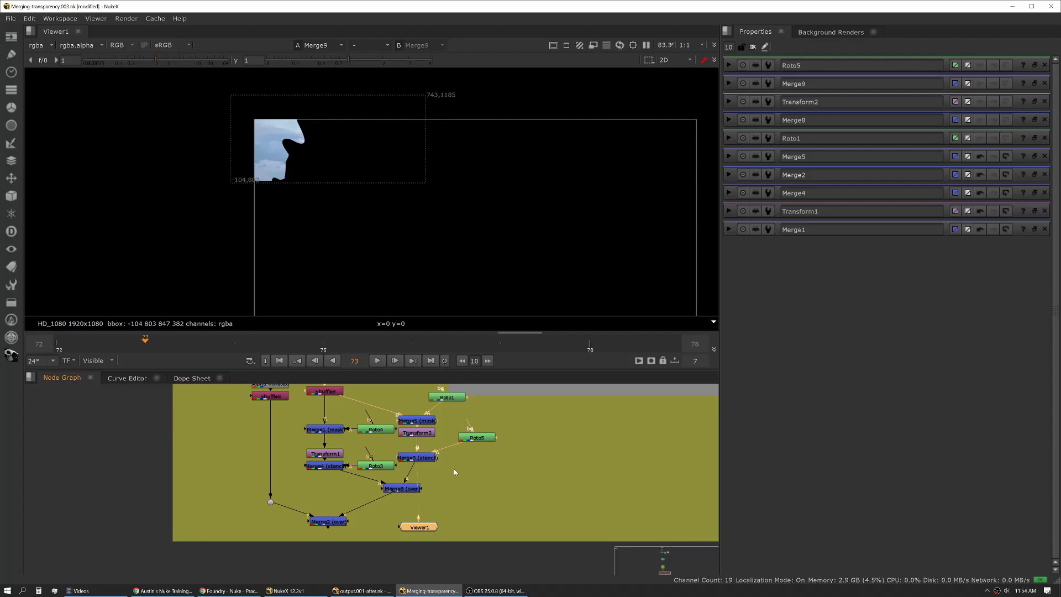
middle_click_drag(422, 502, 433, 444)
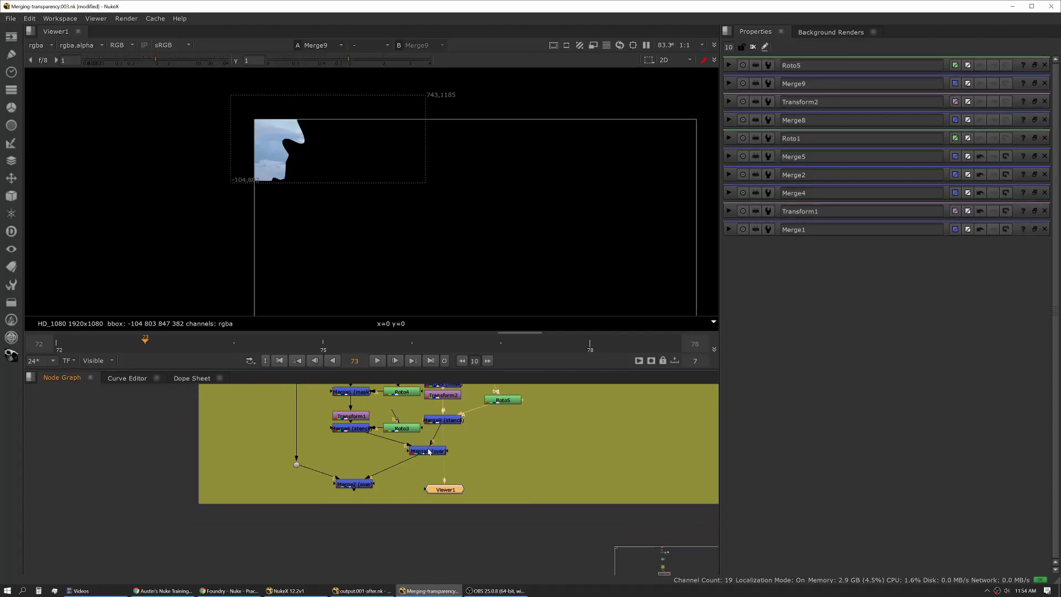